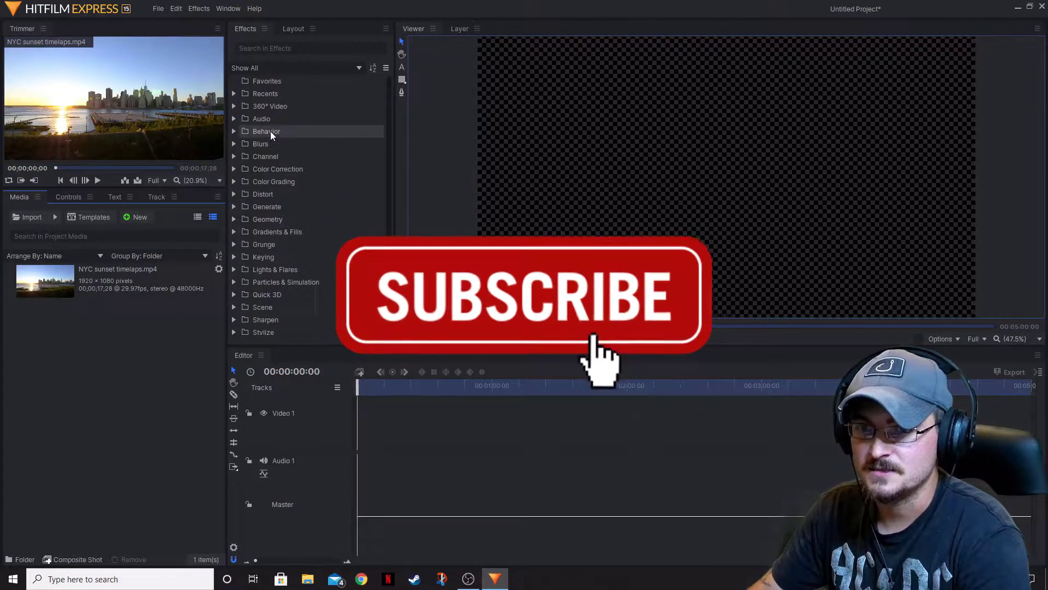
Step: Create a new composite shot with the default 1920 × 1080 settings
click(135, 217)
click(153, 228)
click(626, 435)
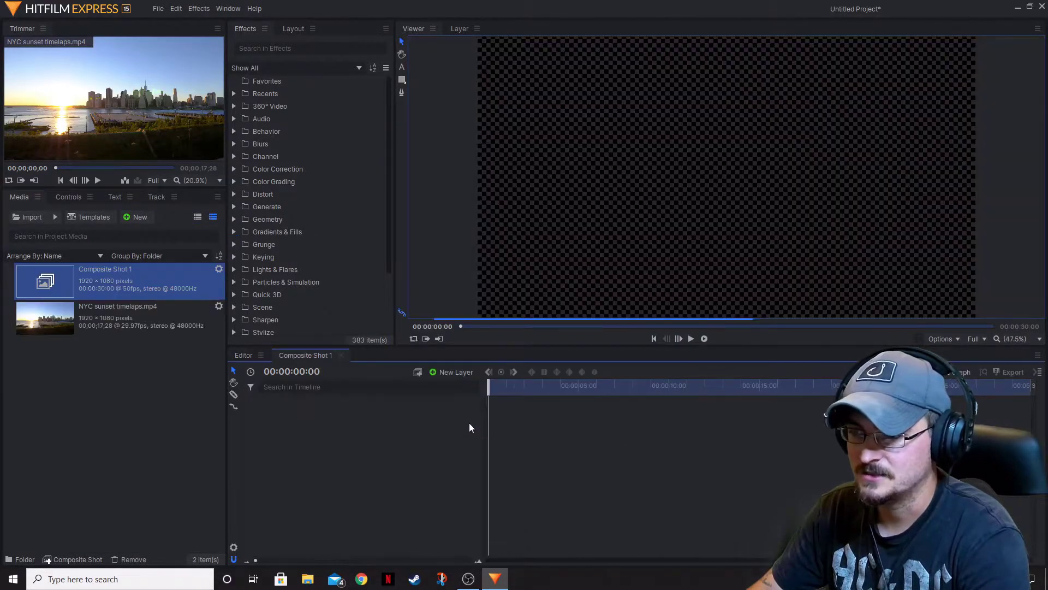
Step: Add a white 1920 × 1080 plane layer to the composite shot
click(455, 373)
click(455, 387)
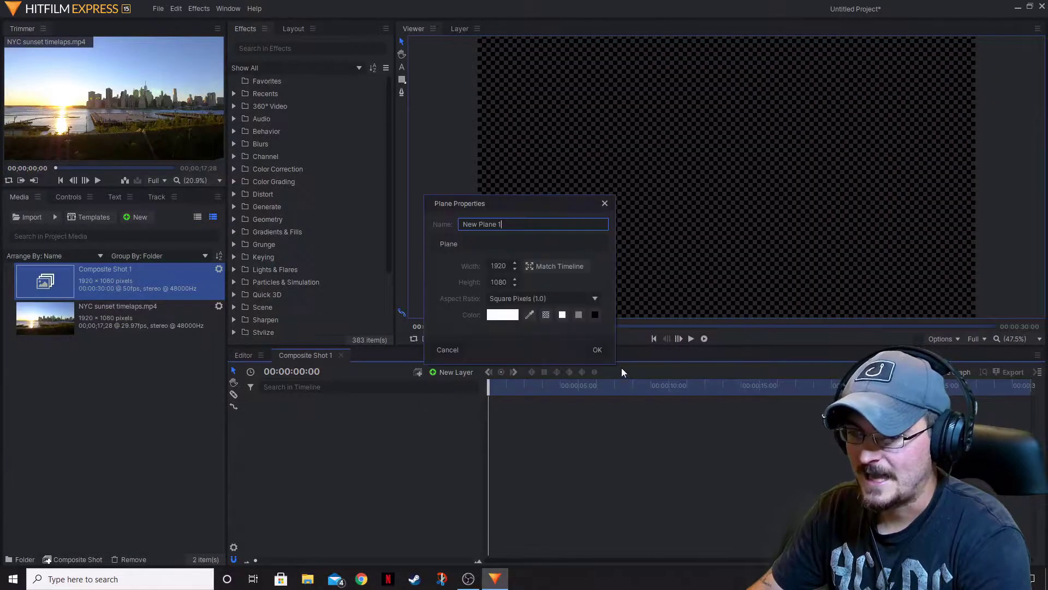
click(597, 349)
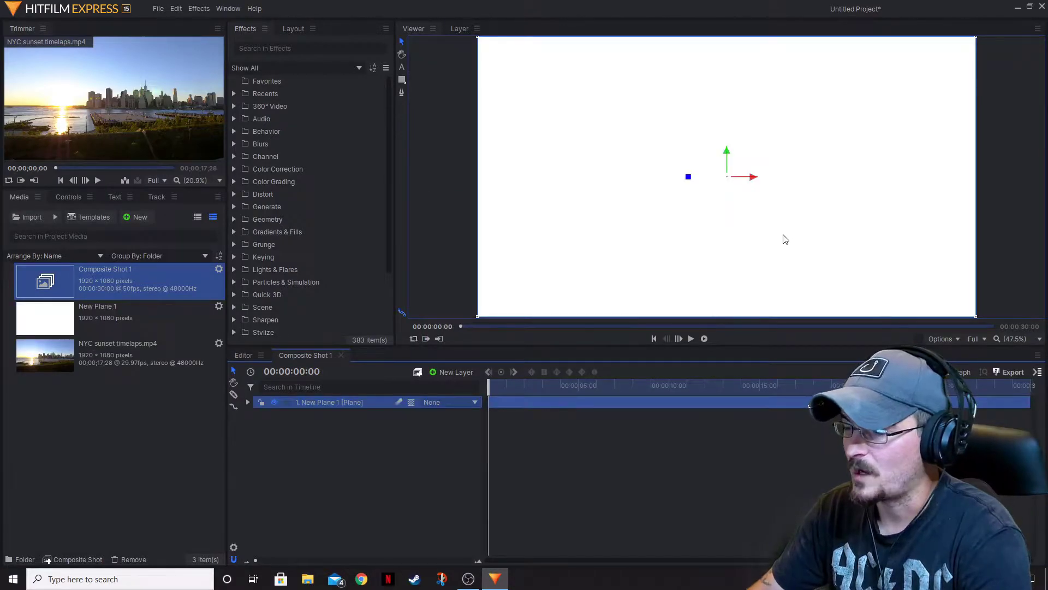
Step: Scale the plane down to about 16.1% by 24% and place it in the frame's upper-left area, at about -586, 256
scroll(790, 236, down, 2)
drag(900, 108, 557, 109)
scroll(759, 202, up, 2)
scroll(683, 191, down, 2)
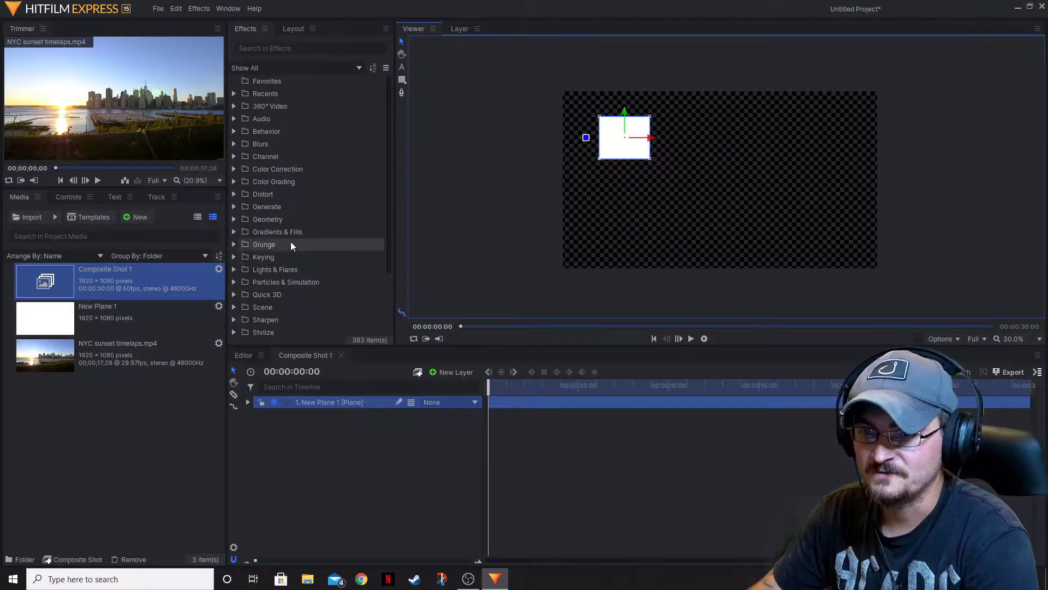
Step: Apply the Acceleration behavior to the plane layer and set its acceleration to 430 px/s
click(233, 132)
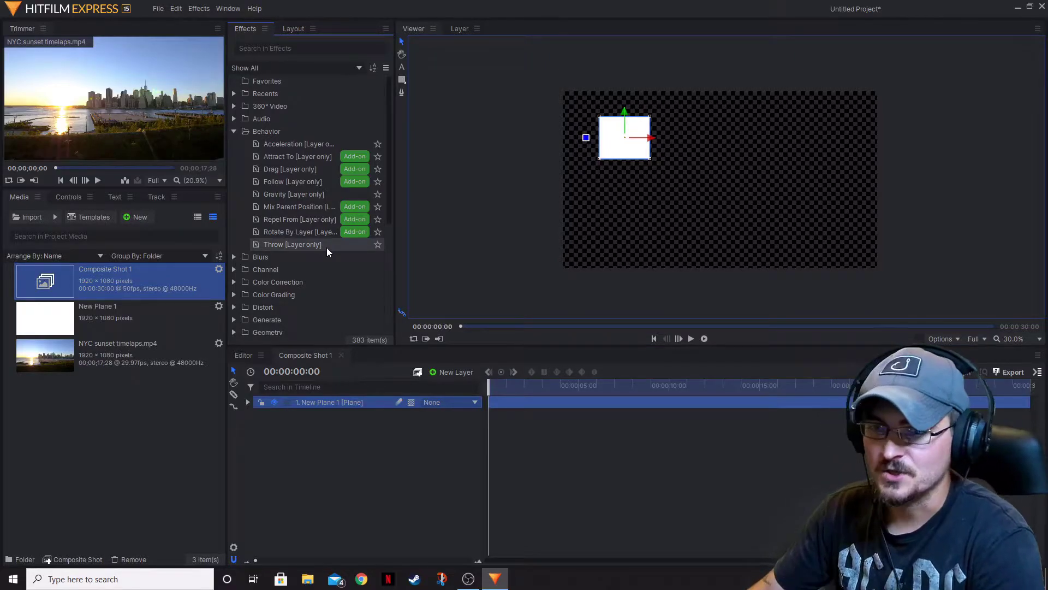
drag(295, 143, 338, 401)
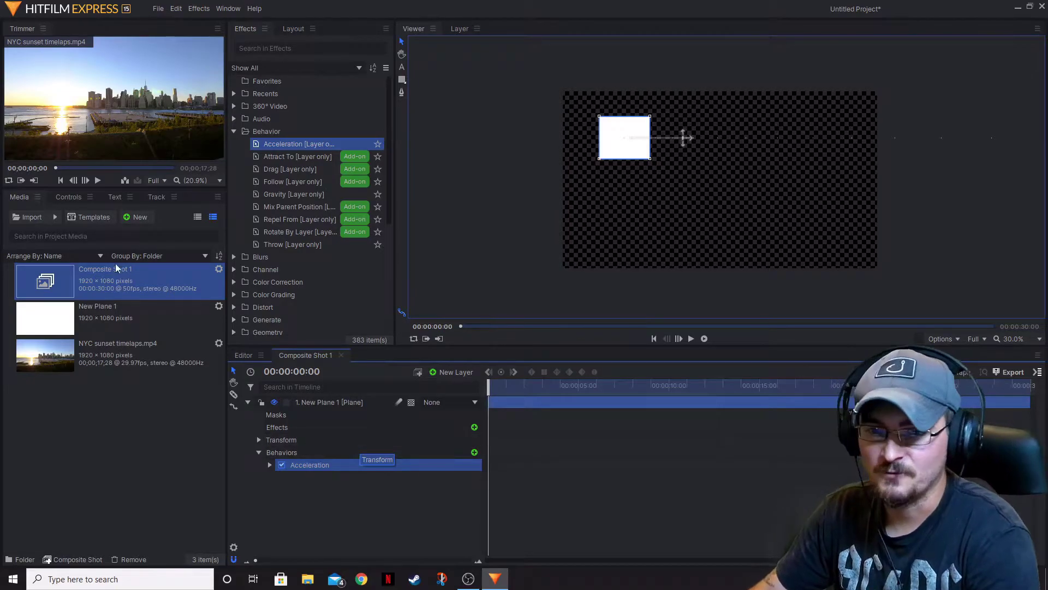
click(70, 197)
click(8, 254)
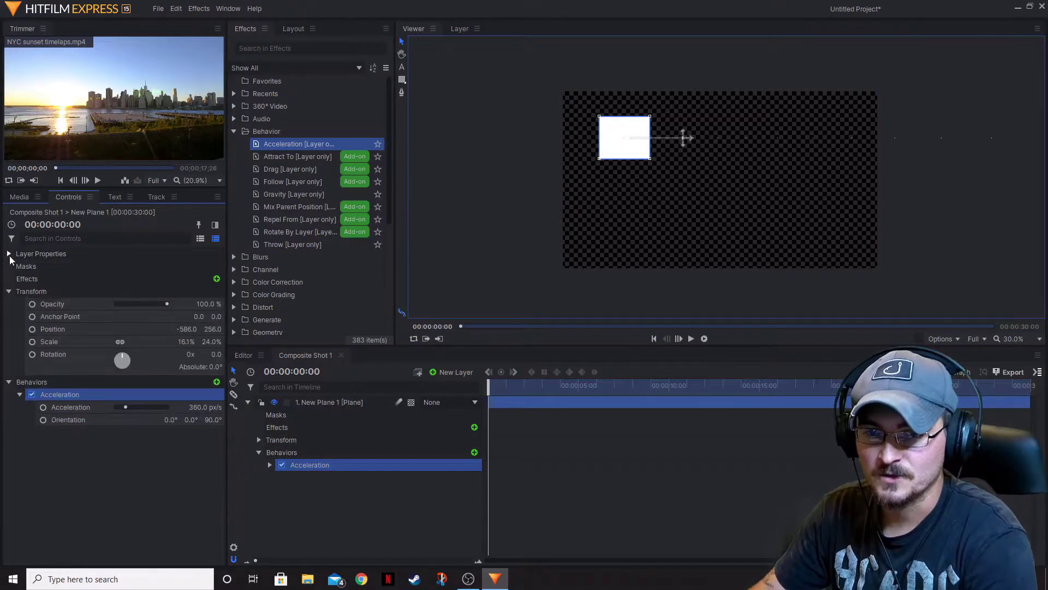
click(9, 291)
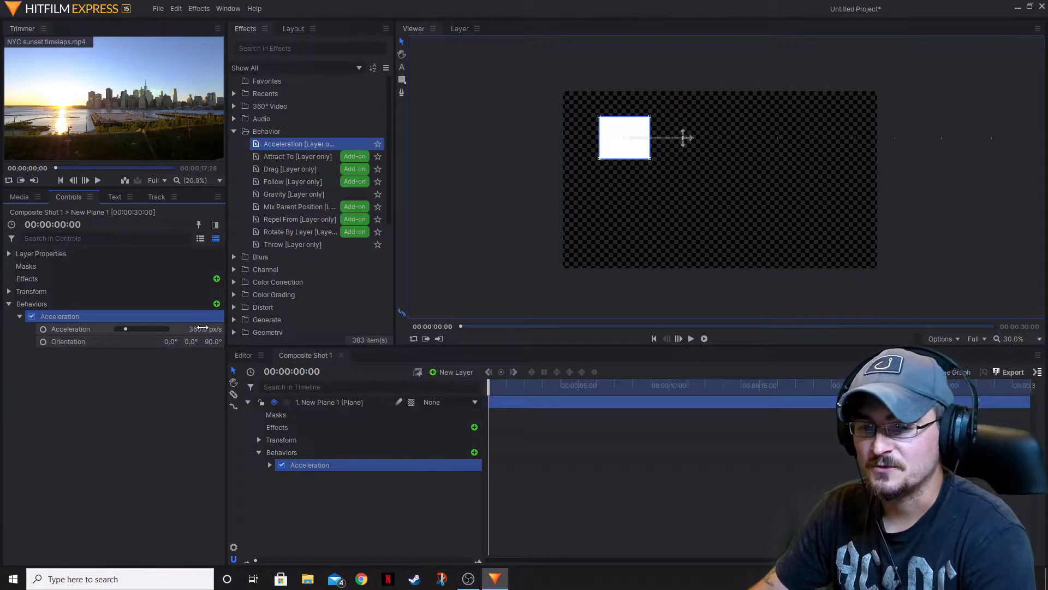
drag(205, 328, 238, 329)
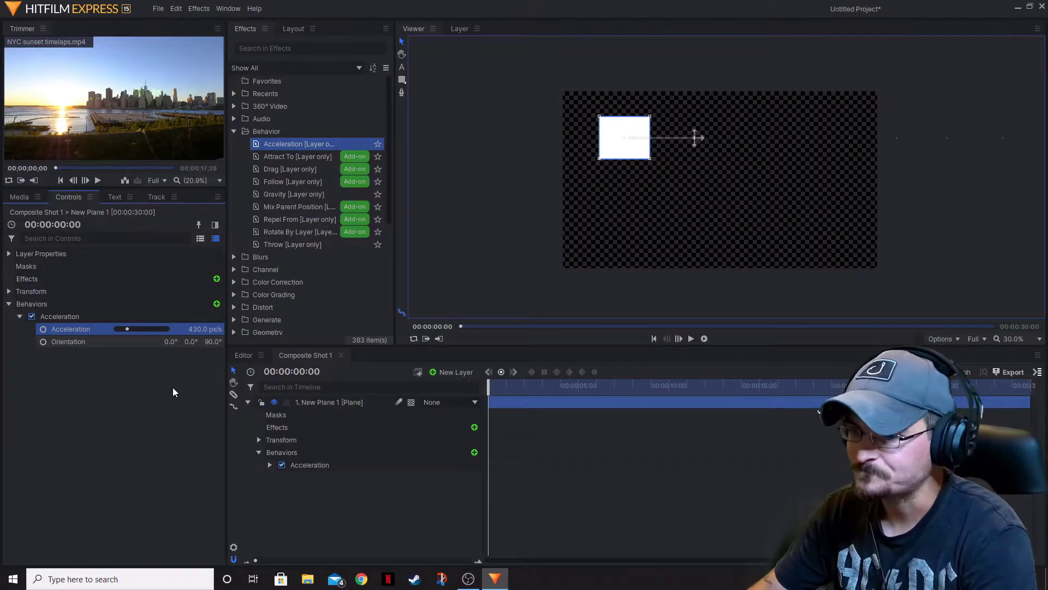
Step: Play back the plane's accelerating motion and return the playhead to near the start
click(691, 339)
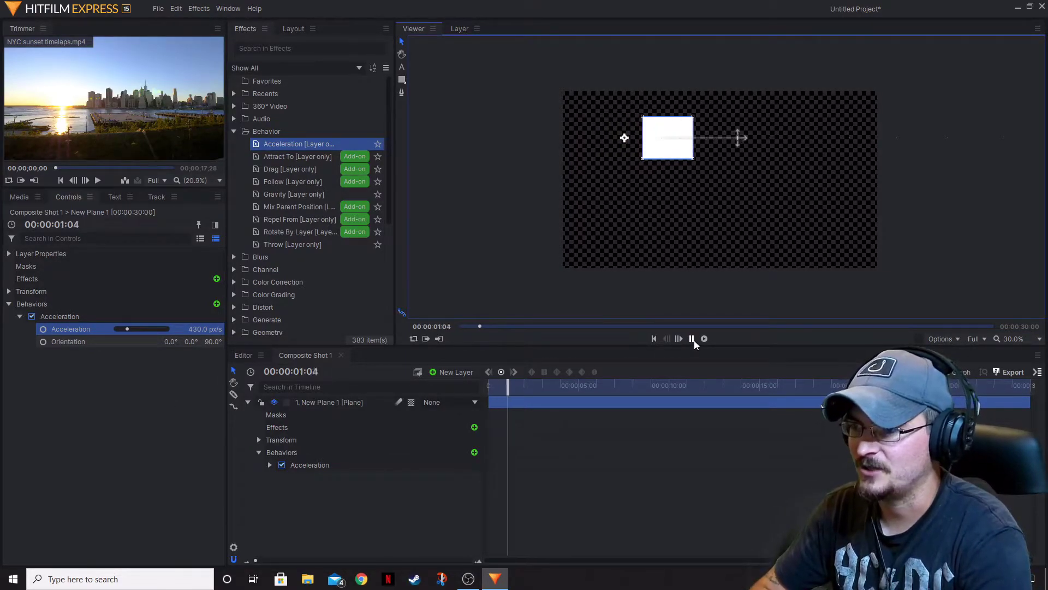
click(691, 338)
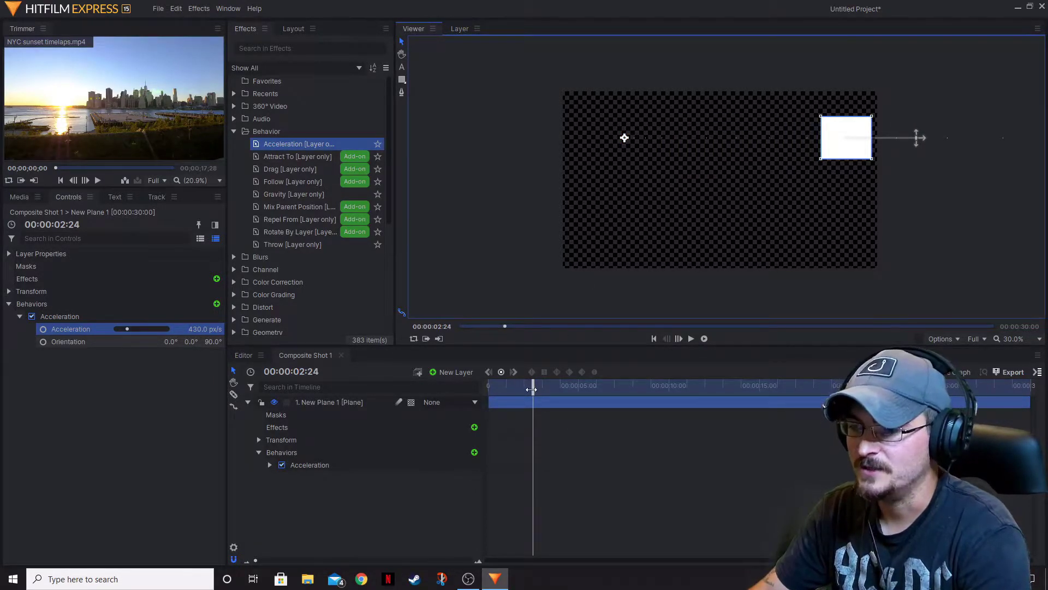
drag(531, 389, 489, 390)
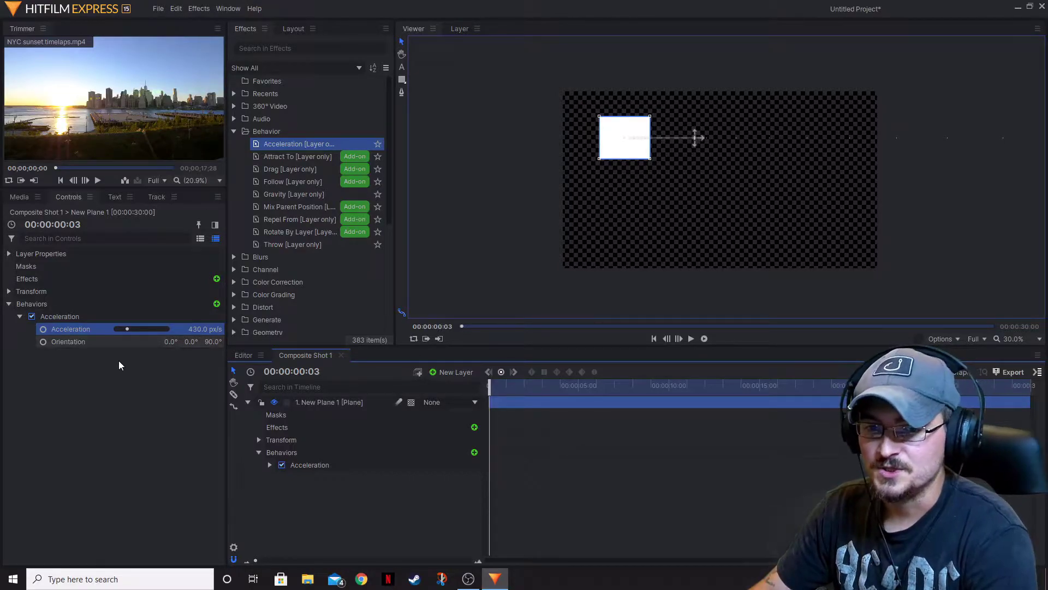
Step: Rotate the Acceleration behavior's direction handle downward to an orientation of about 109.7°
click(56, 319)
scroll(707, 145, up, 4)
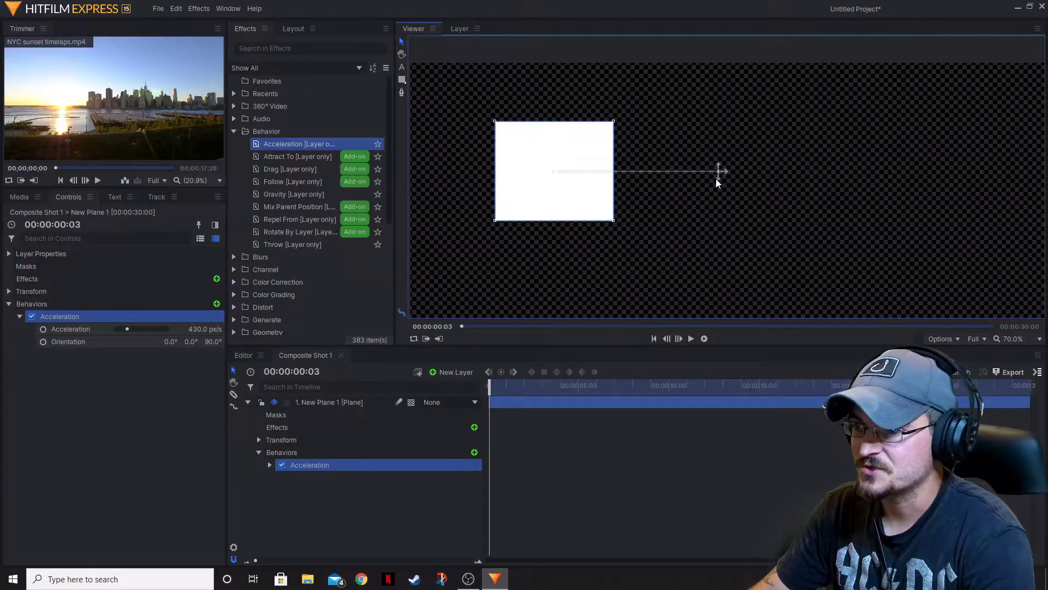
drag(721, 180, 713, 225)
click(713, 221)
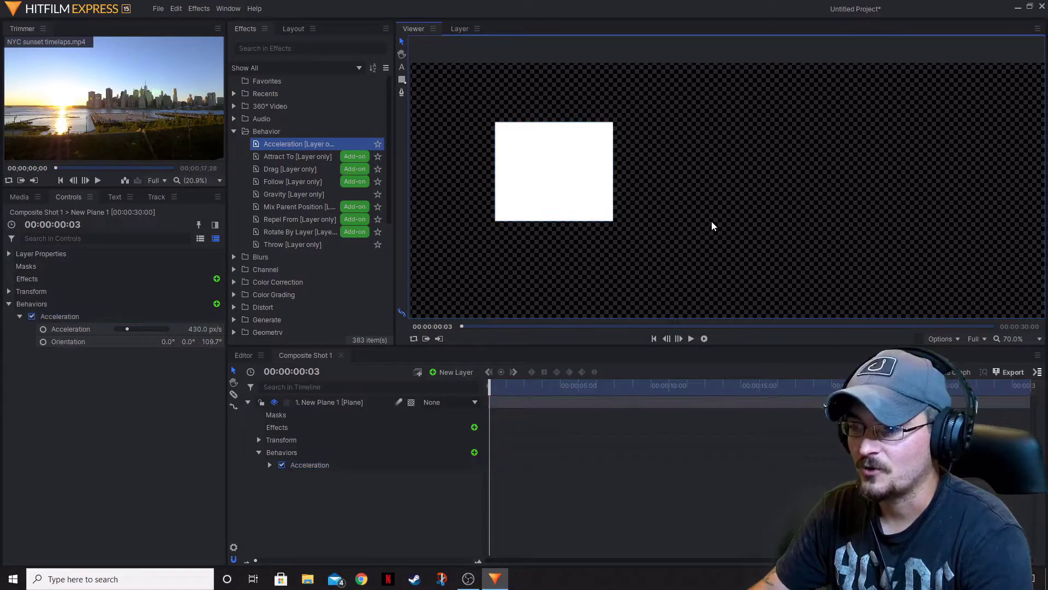
Step: Re-aim the acceleration handle to about 94.6° and shorten it to an acceleration of about 316 px/s
click(538, 194)
click(78, 316)
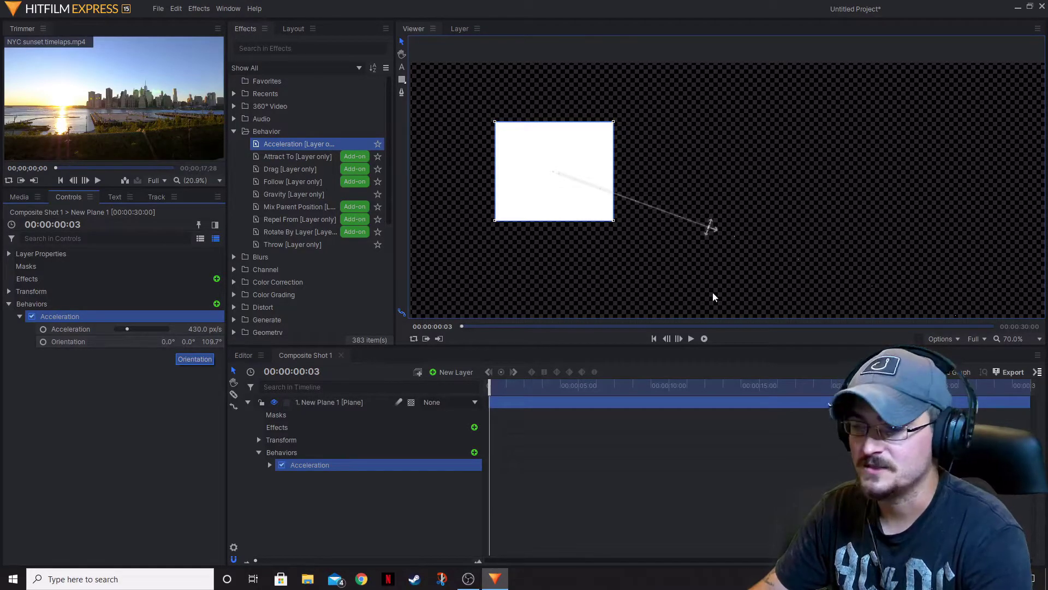
drag(715, 230, 721, 182)
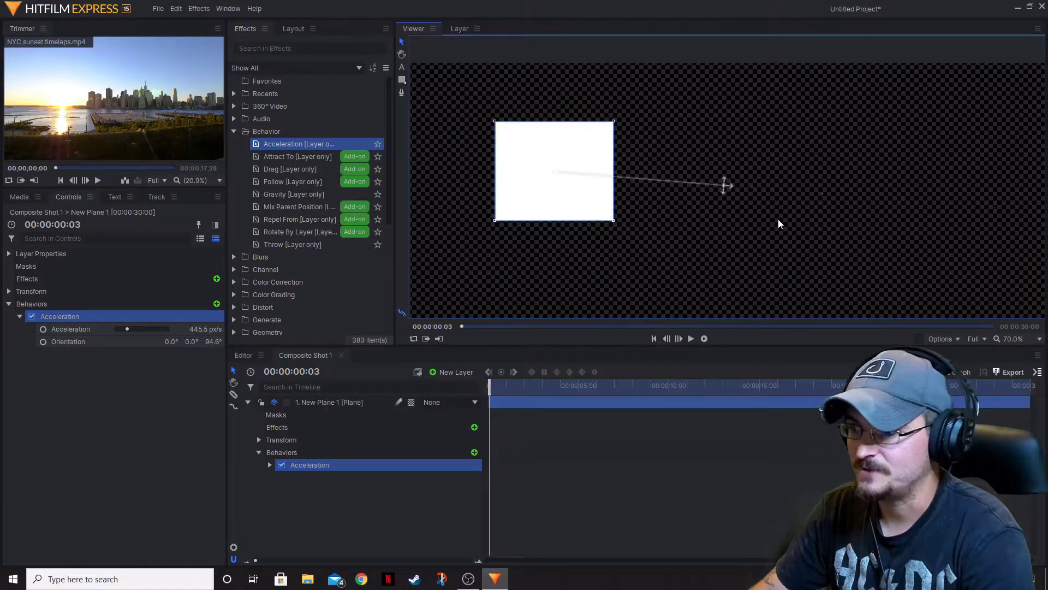
scroll(700, 213, down, 3)
scroll(700, 213, down, 4)
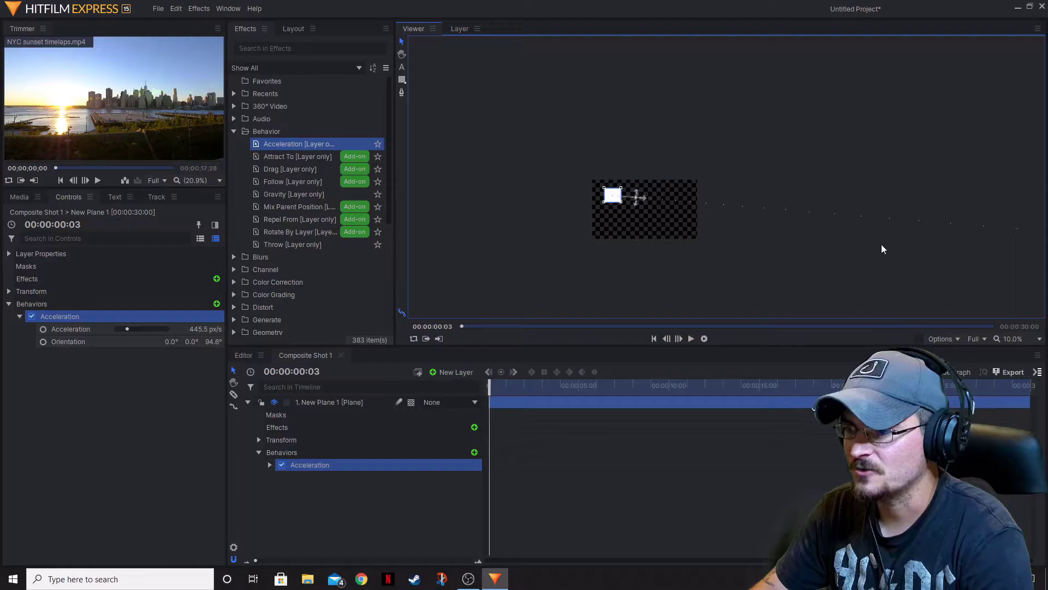
drag(636, 197, 629, 196)
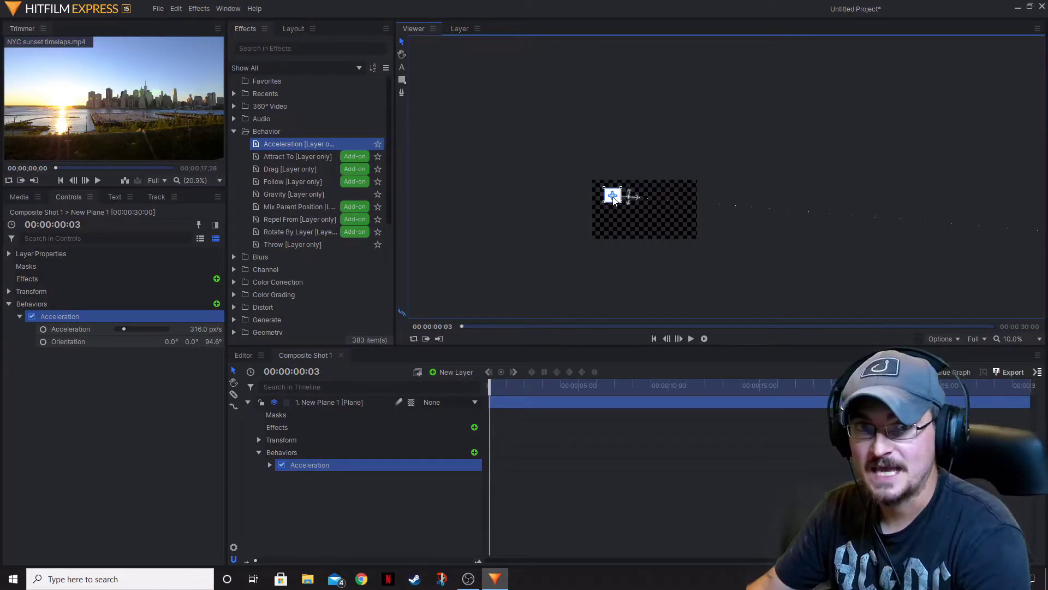
Step: Preview the plane's motion along the adjusted acceleration path and return the playhead to the start
click(691, 339)
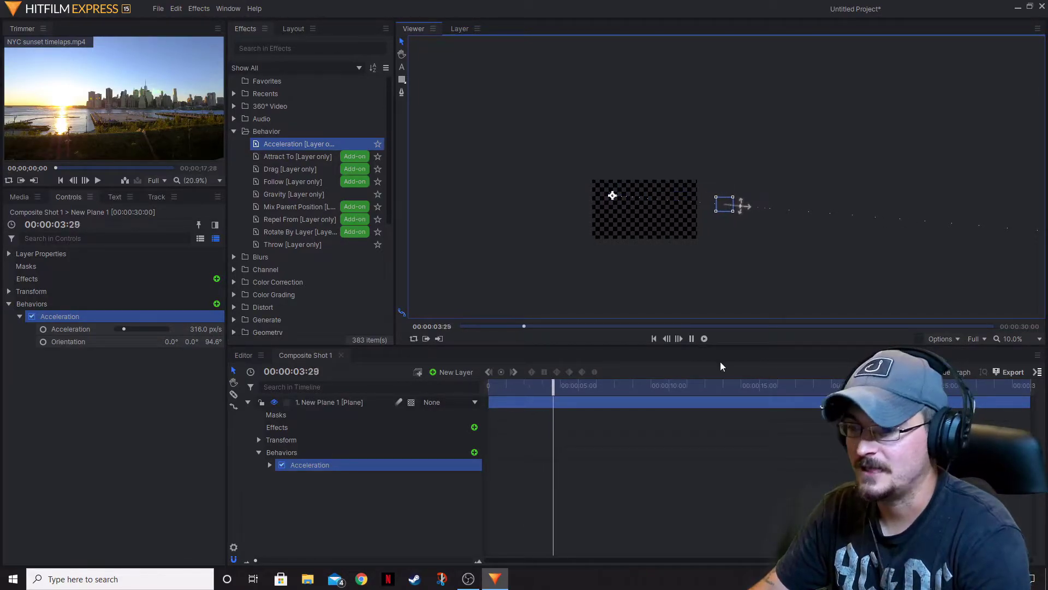
drag(553, 385, 488, 384)
scroll(624, 217, up, 3)
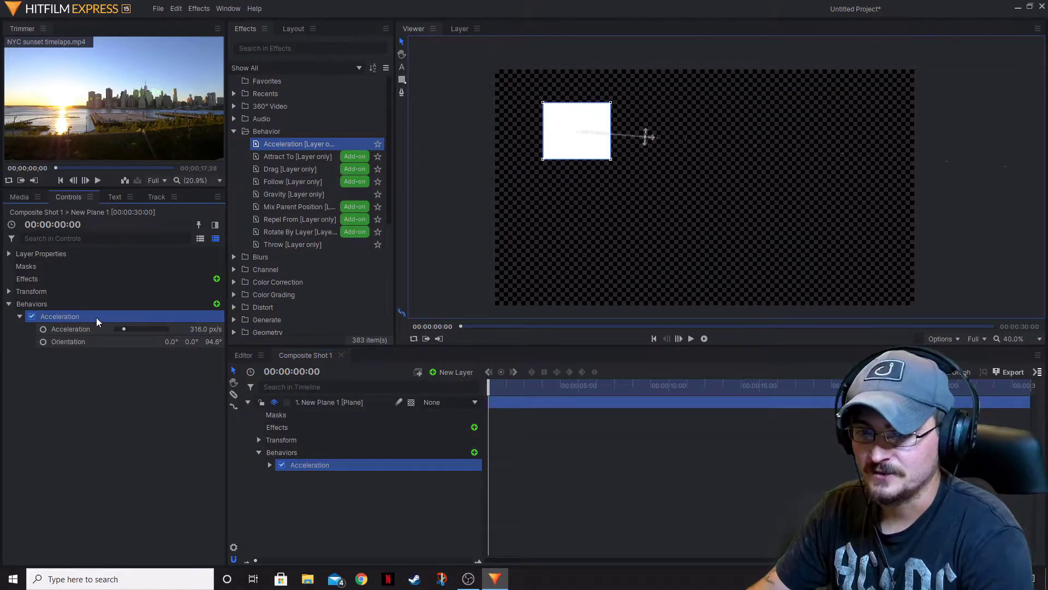
Step: Replace the plane's Acceleration behavior with Gravity and adjust the gravity acceleration to about 366.6 px/s
key(Delete)
drag(294, 195, 327, 408)
scroll(613, 251, down, 2)
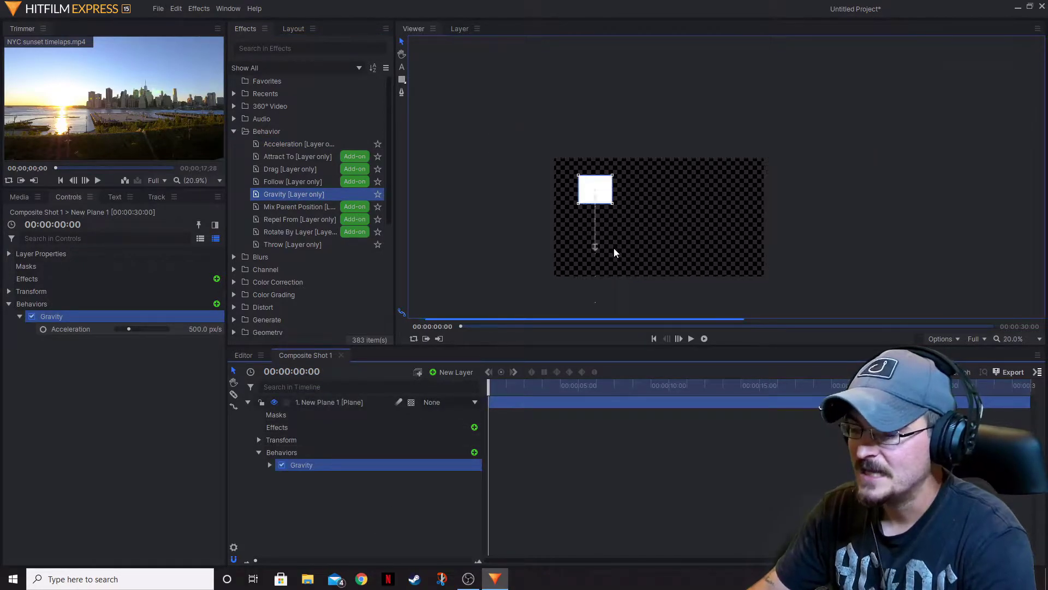
scroll(614, 251, up, 1)
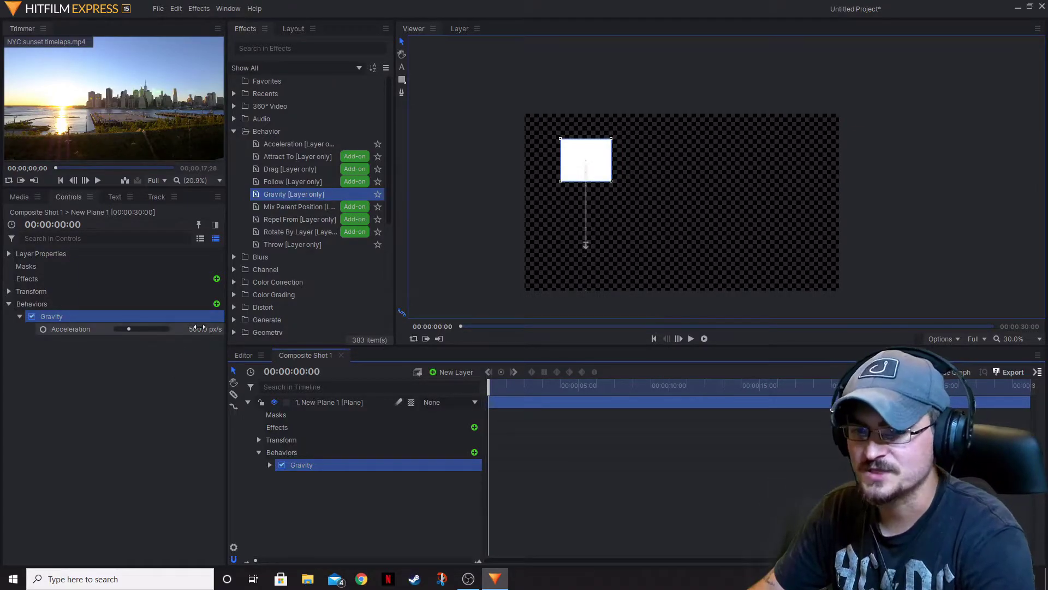
drag(586, 249, 586, 228)
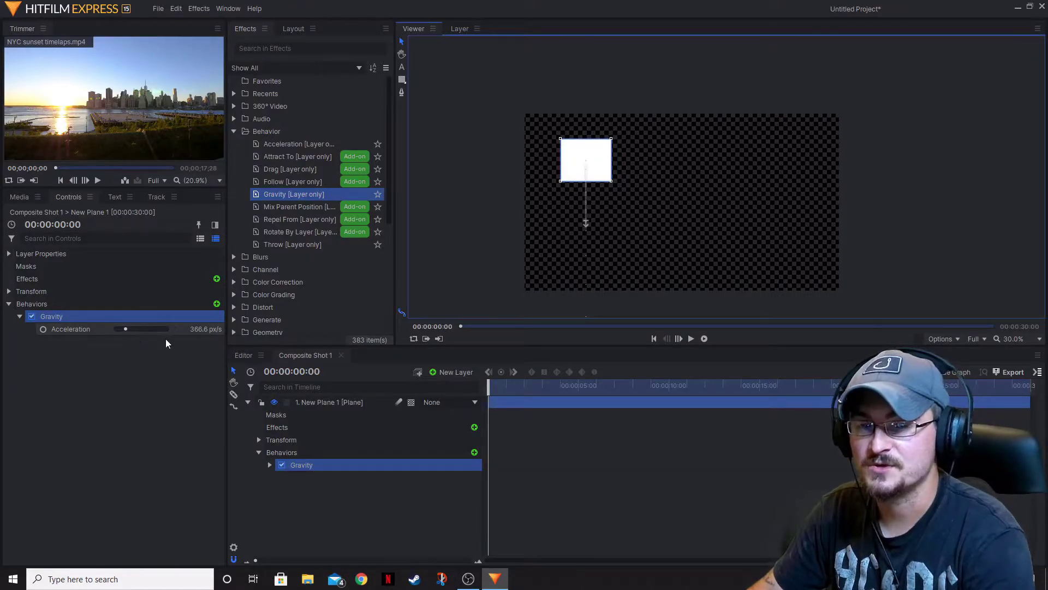
Step: Replace the plane's Gravity behavior with Throw and set its acceleration time to 1.0 s
click(76, 315)
key(Delete)
drag(282, 247, 348, 411)
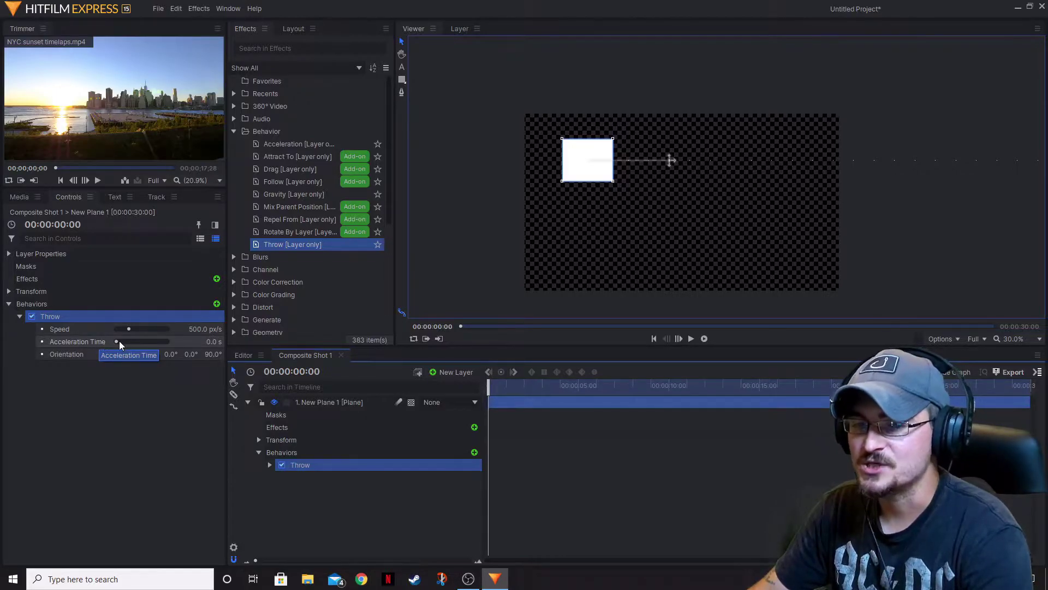
drag(115, 342, 172, 339)
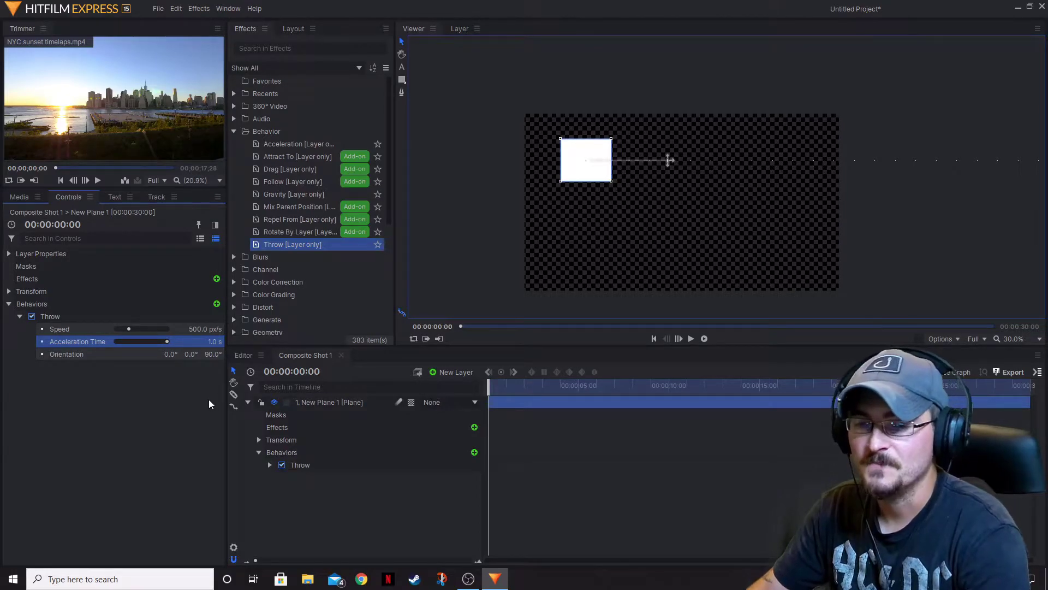
Step: Set the Throw behavior's speed to 5000 px/s and its acceleration time to 5 s
click(210, 329)
text(5000)
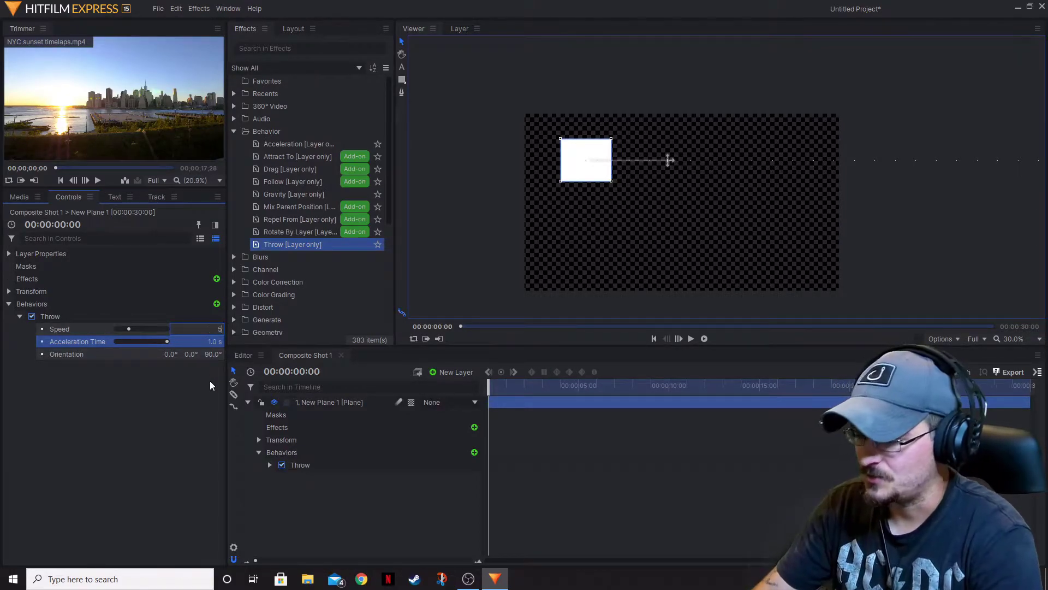
key(Return)
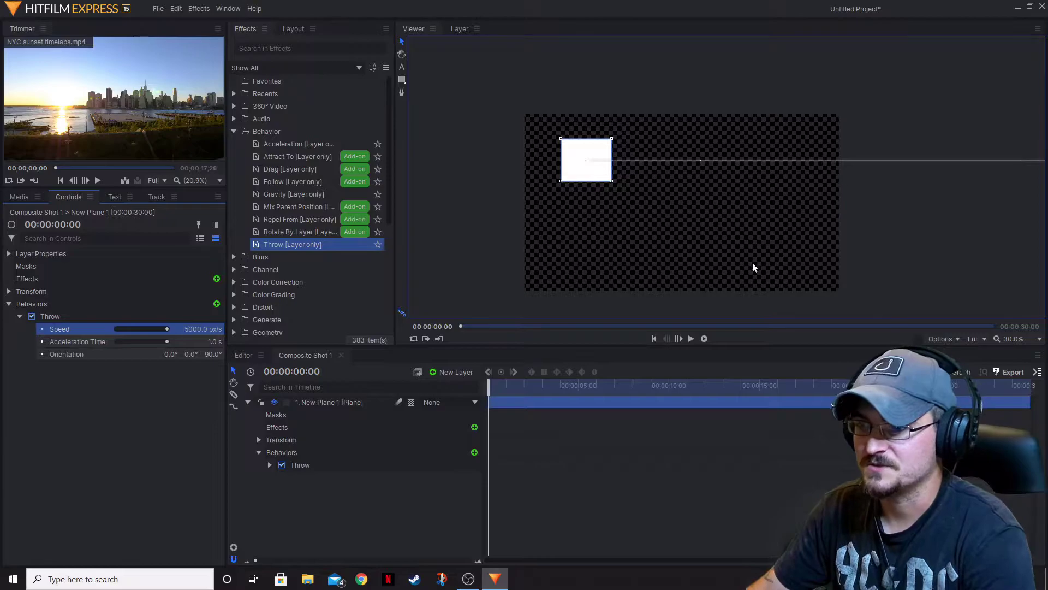
click(212, 341)
text(5)
key(Return)
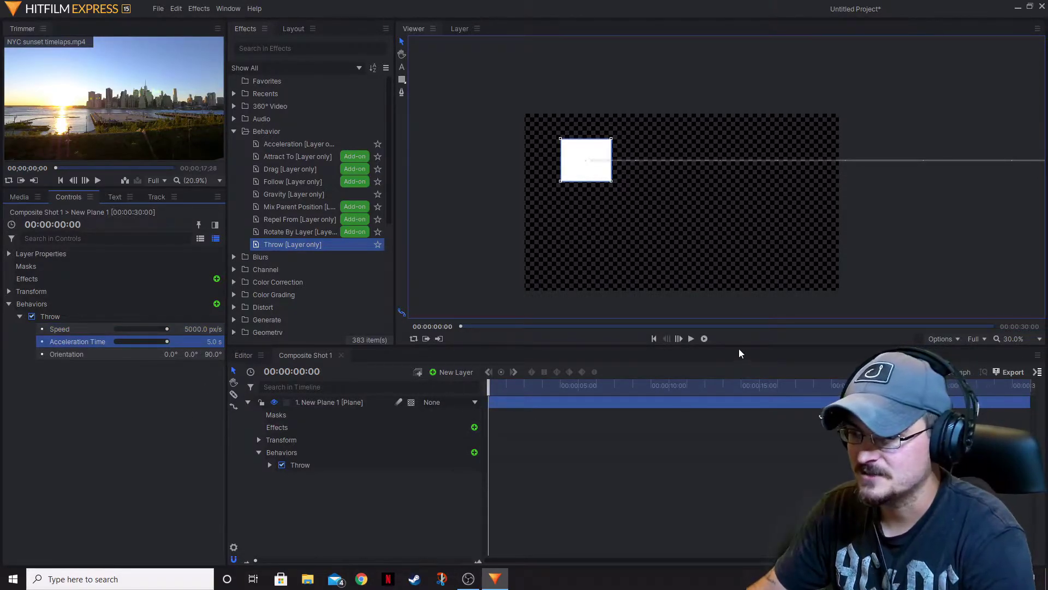
Step: Preview the throw motion, reduce its acceleration time to 4.5 s, and return the playhead to the start
click(691, 338)
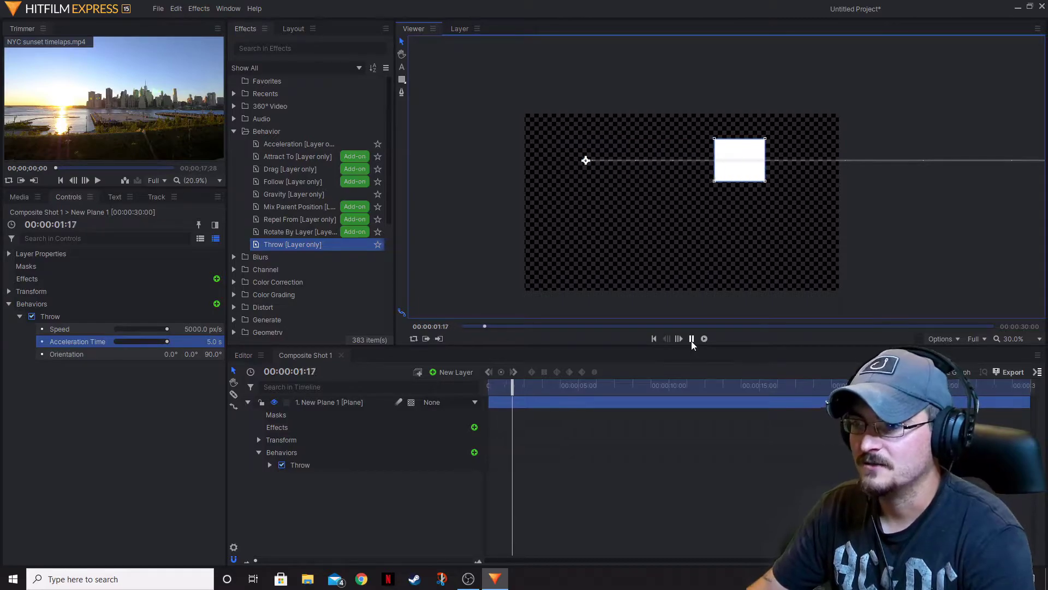
click(691, 338)
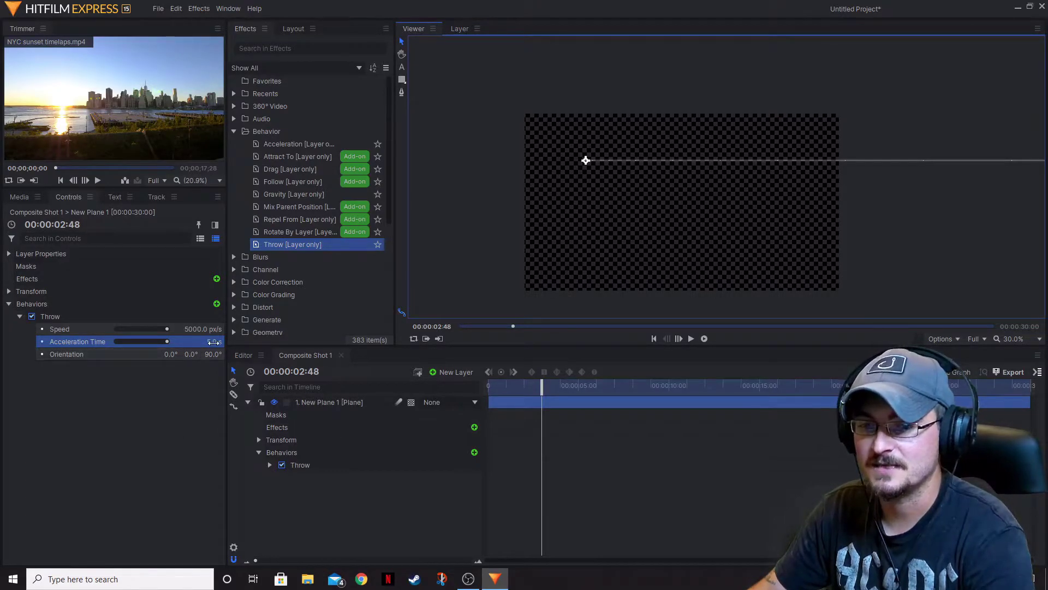
drag(221, 342, 208, 341)
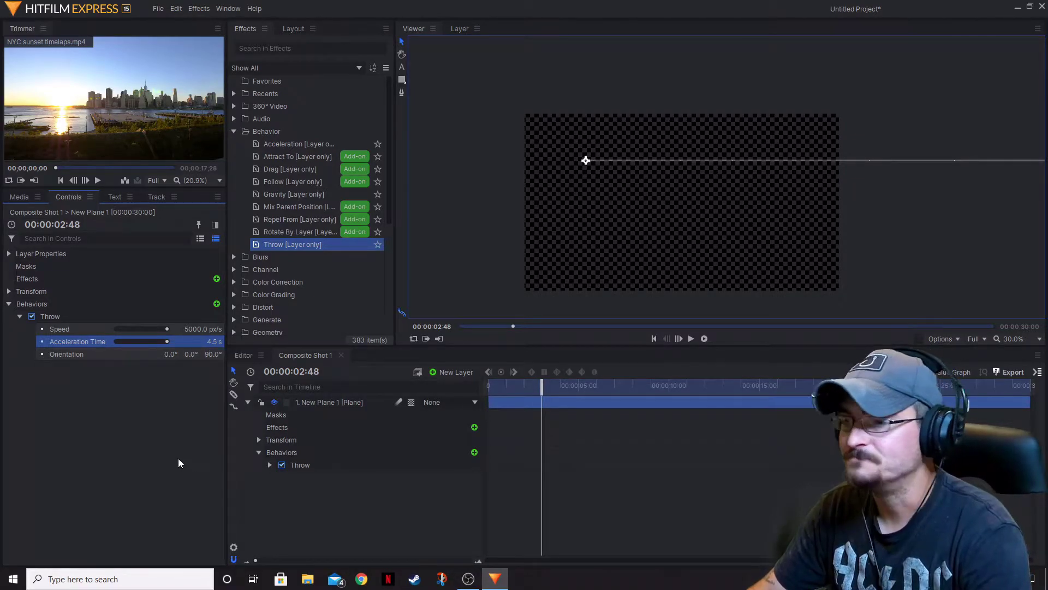
drag(540, 390, 488, 389)
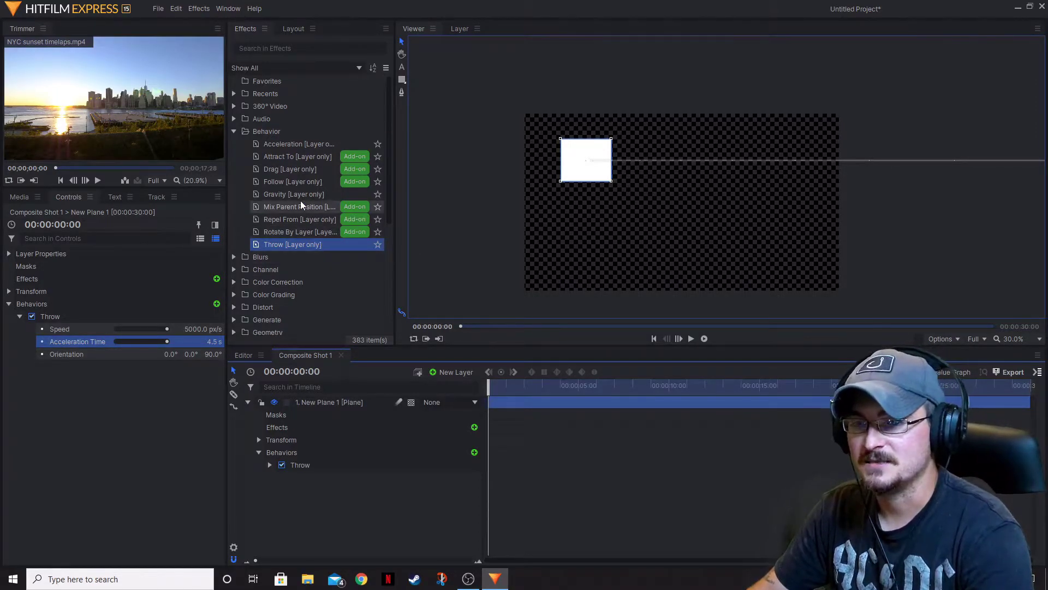
Step: Add the Gravity behavior to the plane alongside Throw and view the combined motion path
drag(294, 195, 293, 244)
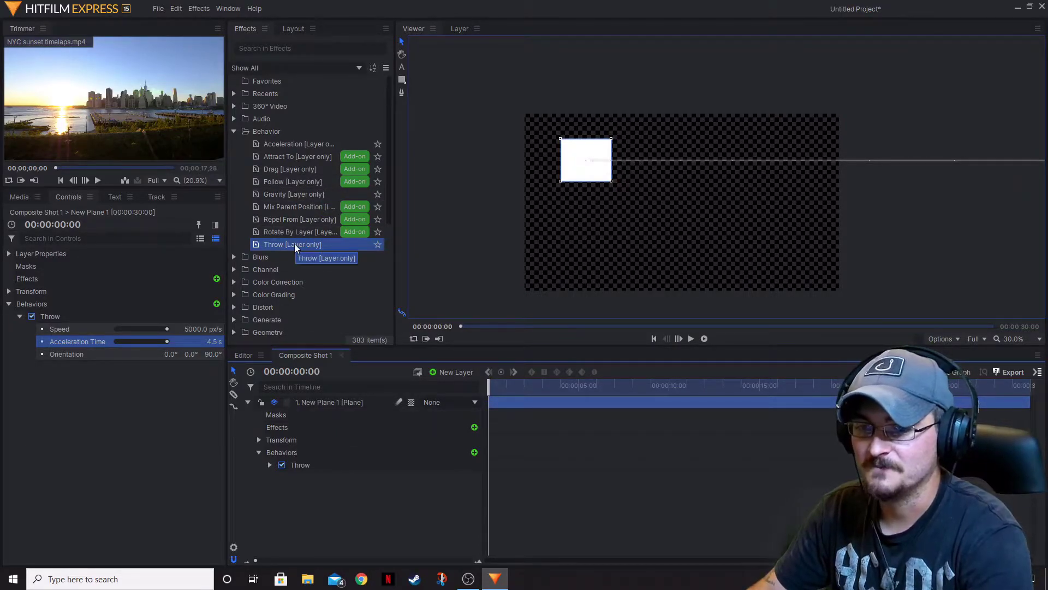
drag(296, 196, 338, 404)
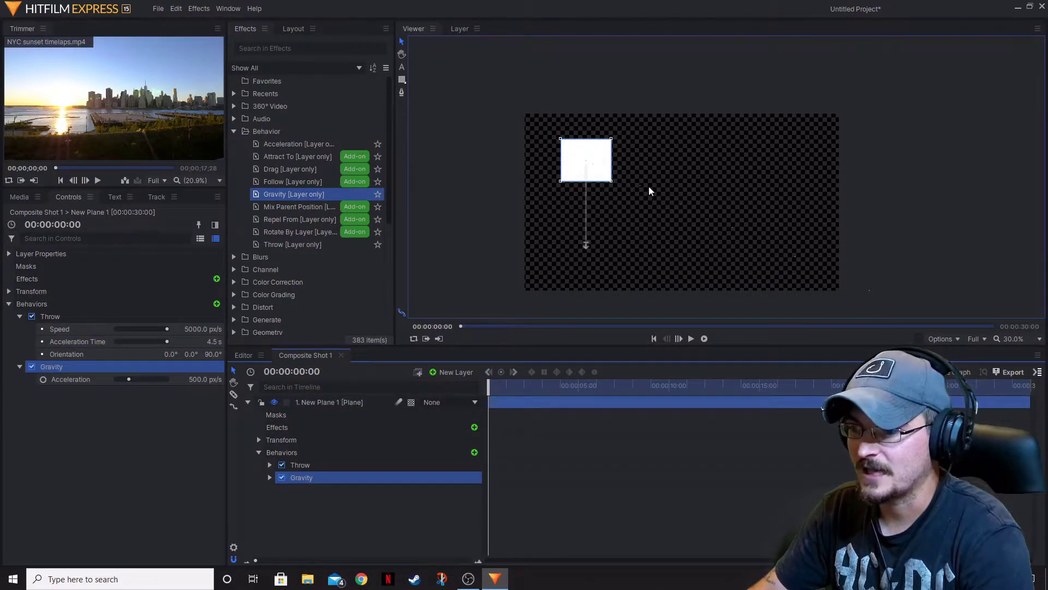
scroll(679, 202, down, 6)
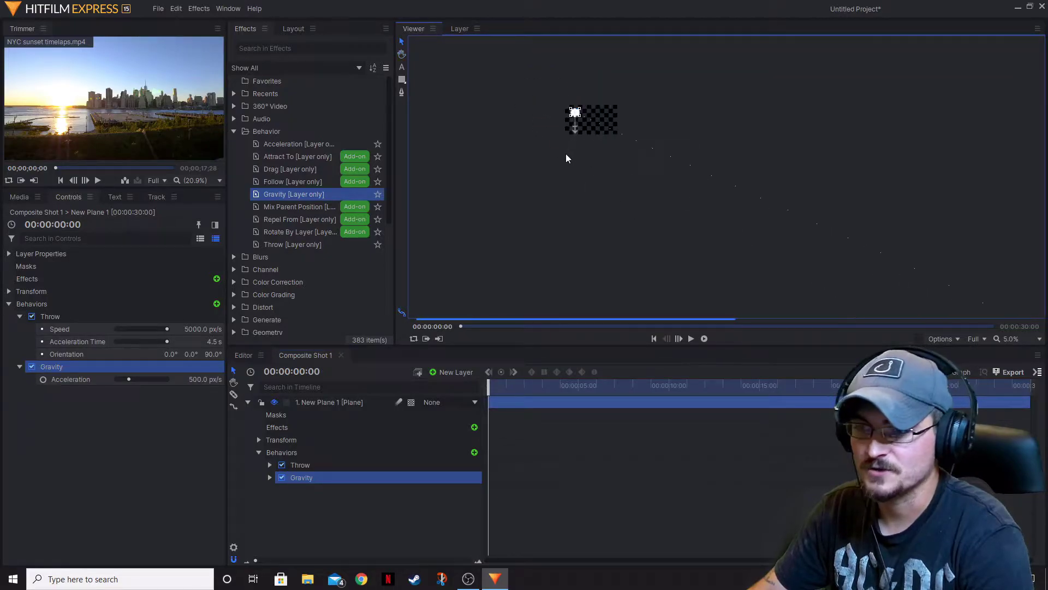
Step: Set the Throw speed to 500 px/s and redirect the throw diagonally upward at about 2174 px/s and 38°
scroll(655, 240, up, 4)
click(204, 329)
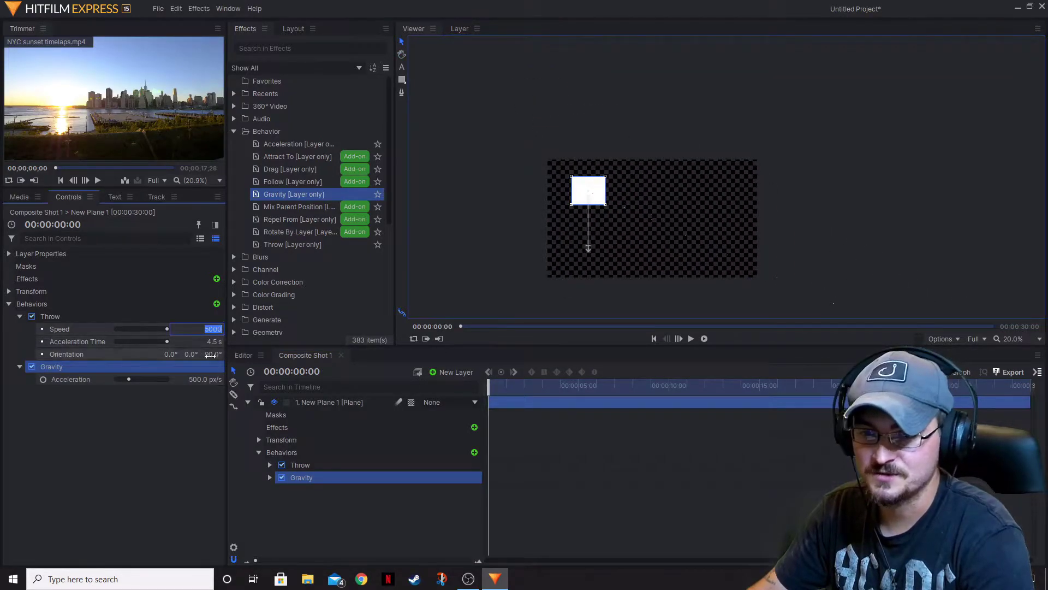
key(Return)
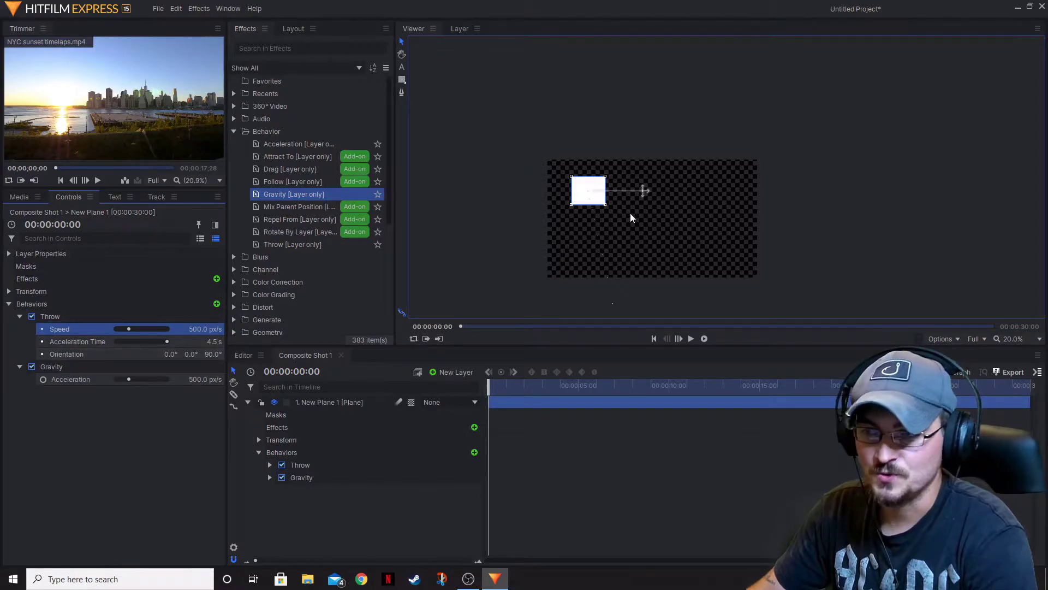
drag(646, 192, 778, 33)
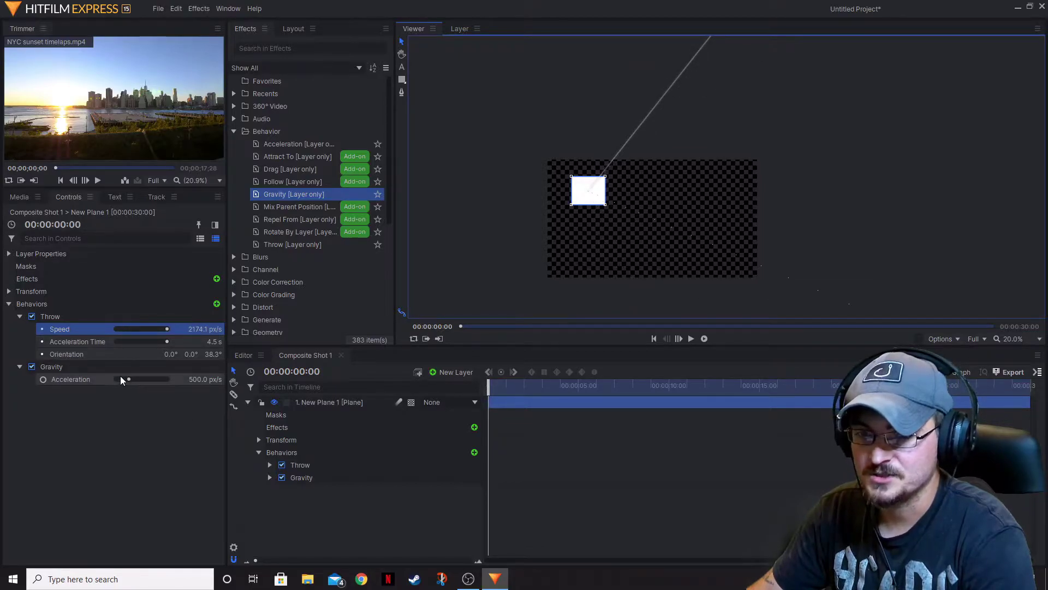
Step: Reduce the Gravity behavior's acceleration to about 323 px/s and inspect the plane's full motion path
drag(209, 381, 167, 381)
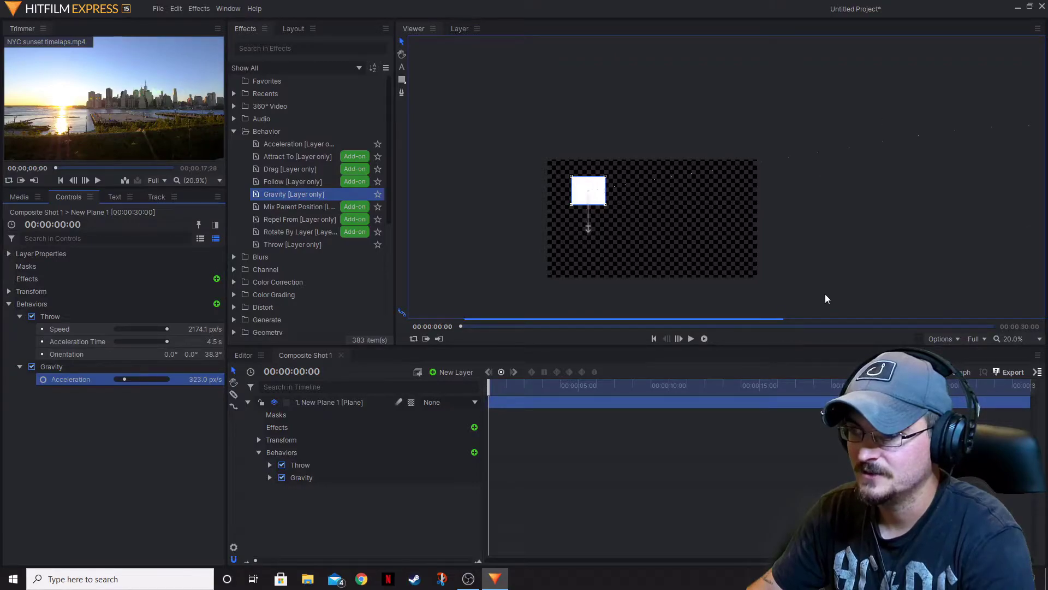
scroll(840, 248, down, 5)
drag(863, 251, 656, 137)
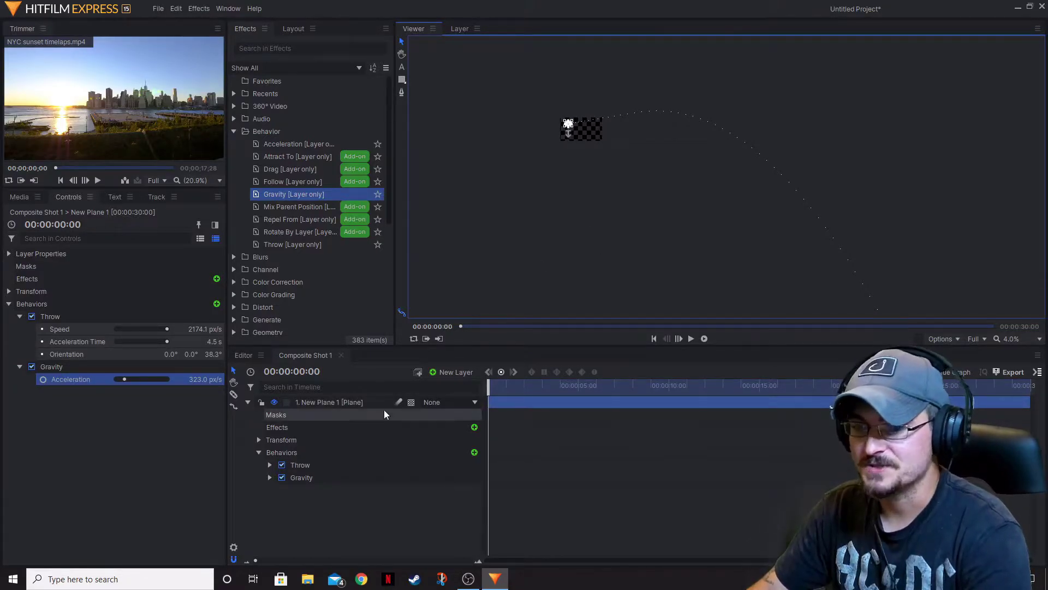
Step: Remove both the Throw and Gravity behaviors from the plane layer
click(316, 464)
key(Delete)
click(316, 464)
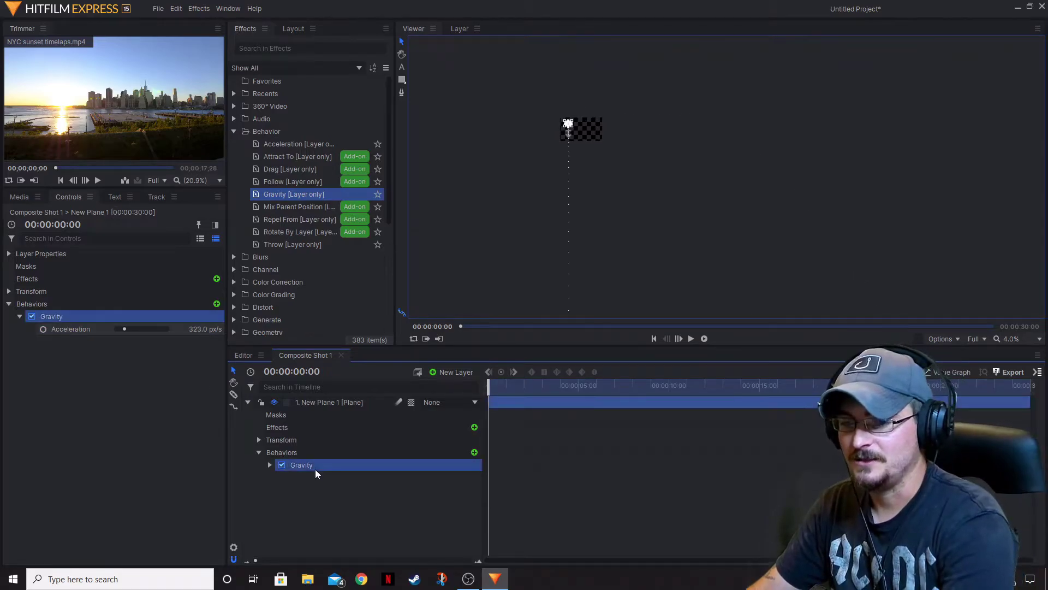
key(Delete)
Step: Replace the plane layer in the composite shot with the NYC sunset timelaps.mp4 clip
scroll(608, 177, up, 3)
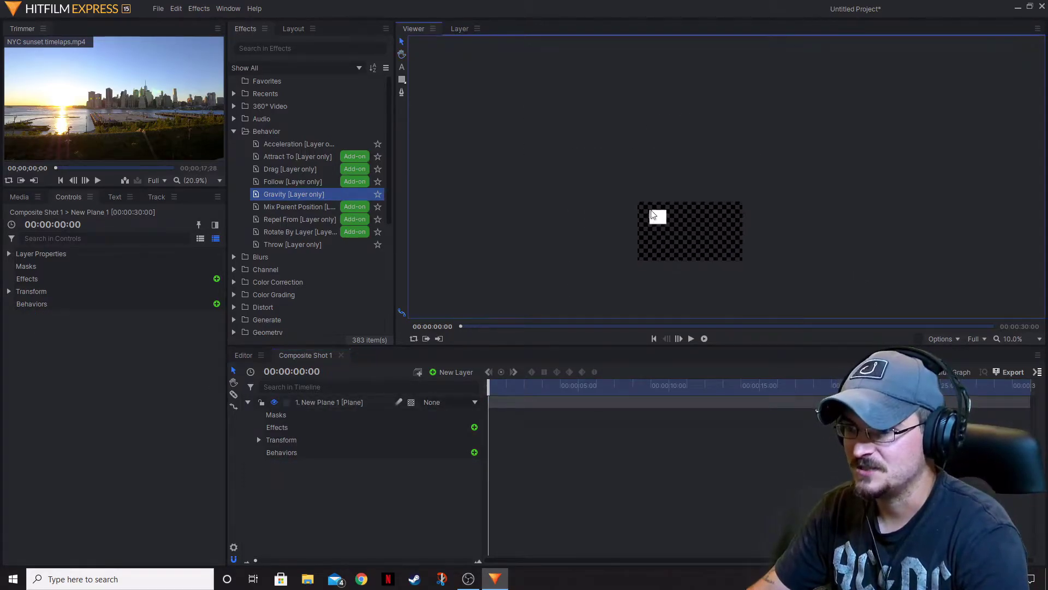
scroll(651, 219, up, 4)
click(635, 131)
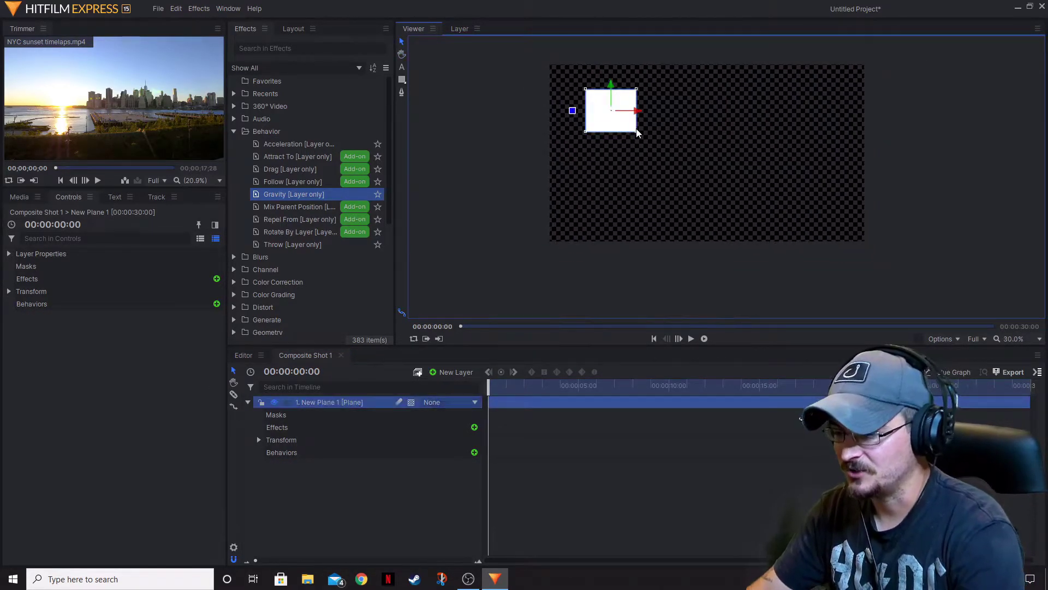
key(Delete)
click(1019, 336)
click(1010, 352)
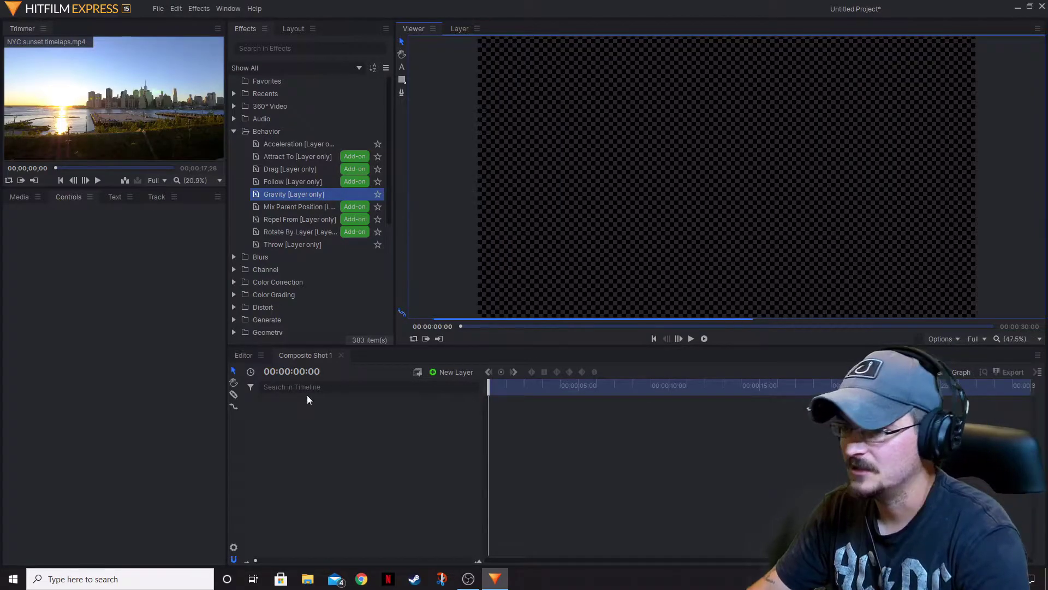
click(21, 197)
drag(100, 355, 294, 428)
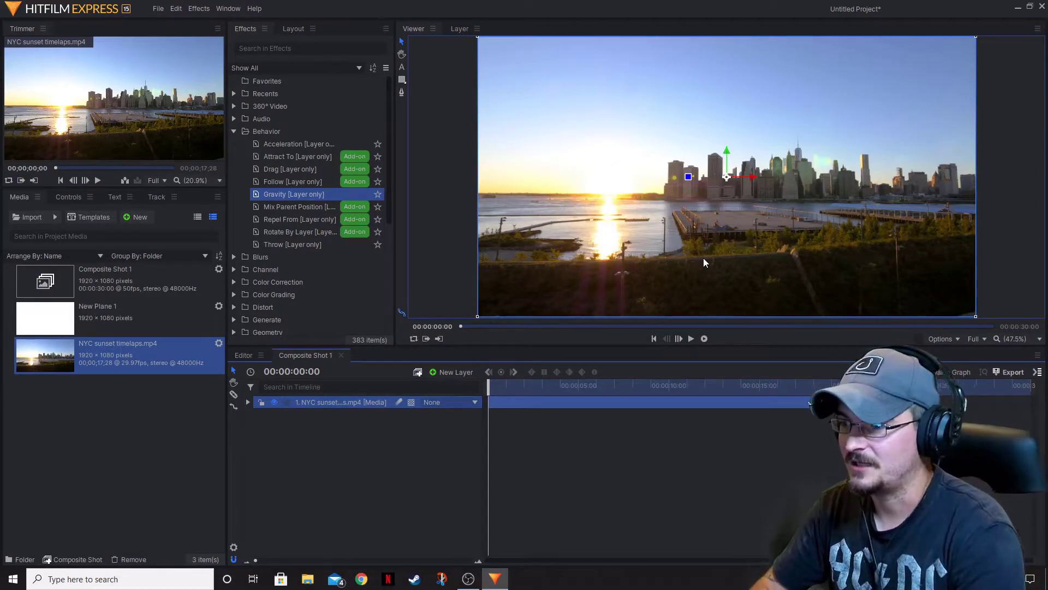
Step: Apply the Angle Blur effect to the NYC sunset clip and show its settings
click(235, 132)
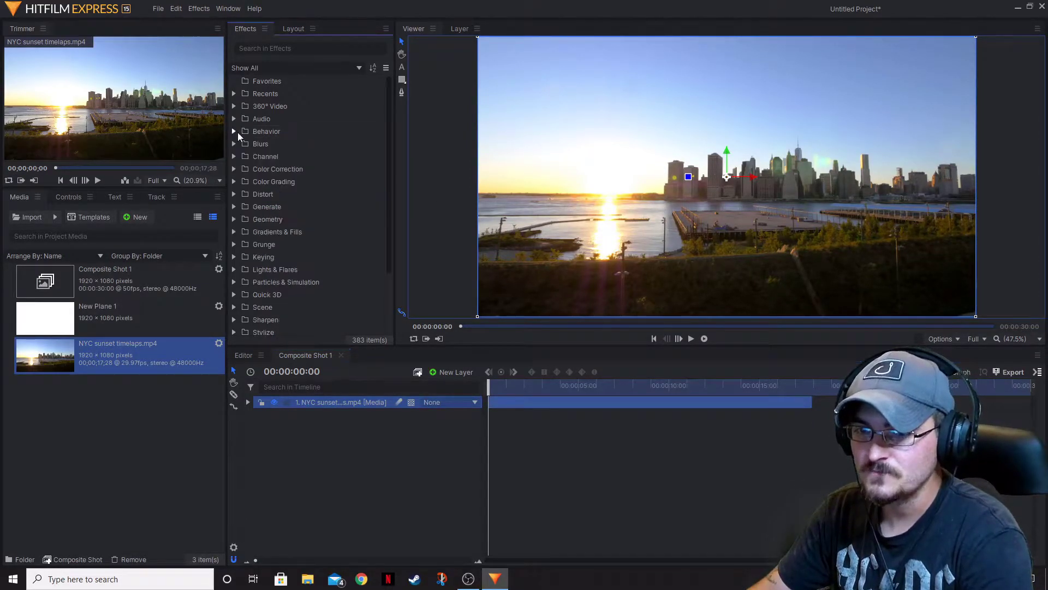
click(233, 143)
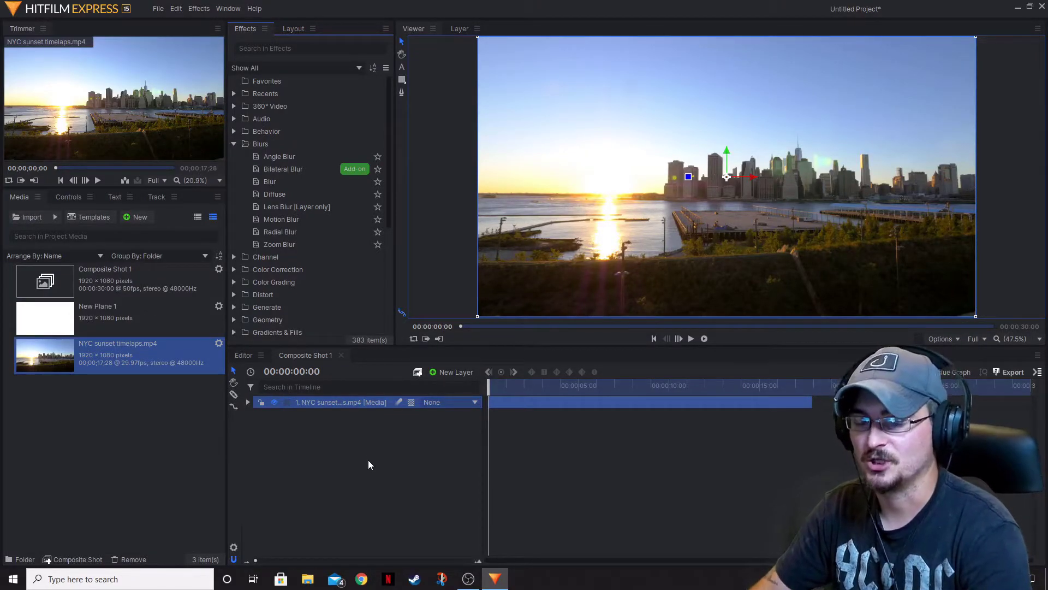
drag(274, 158, 338, 406)
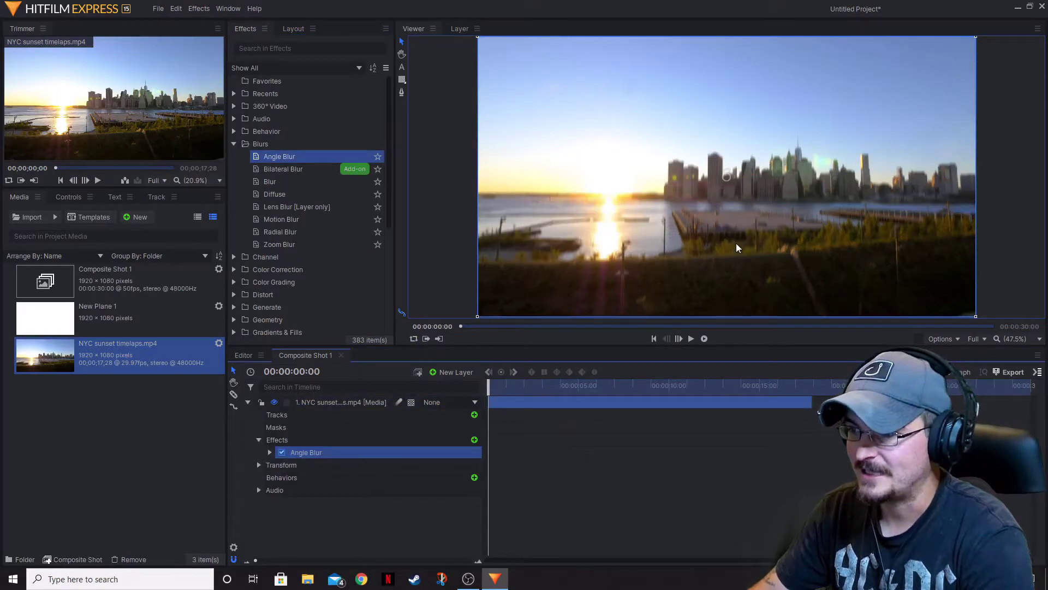
click(85, 196)
click(9, 254)
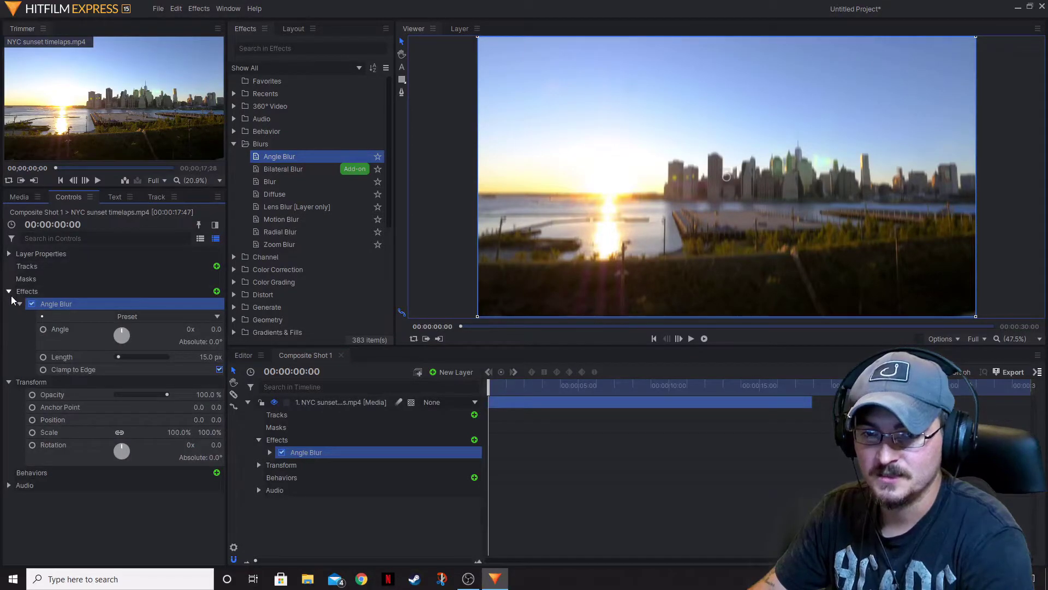
click(11, 382)
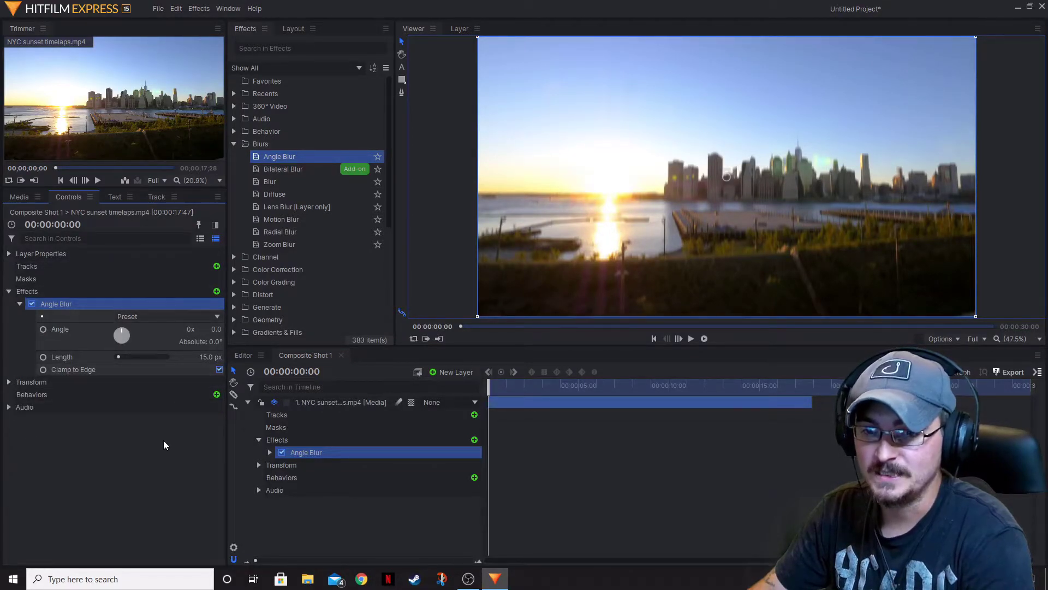
Step: Apply the Medium 135 preset to Angle Blur, adjust it to about 246 px length and 155°, and preview it from the start
click(137, 316)
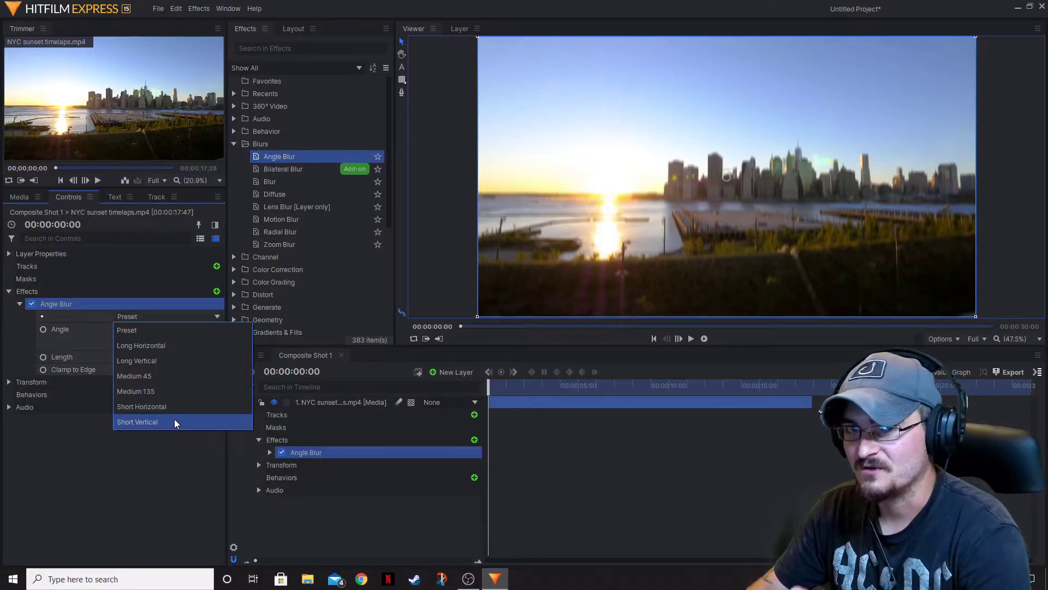
click(162, 392)
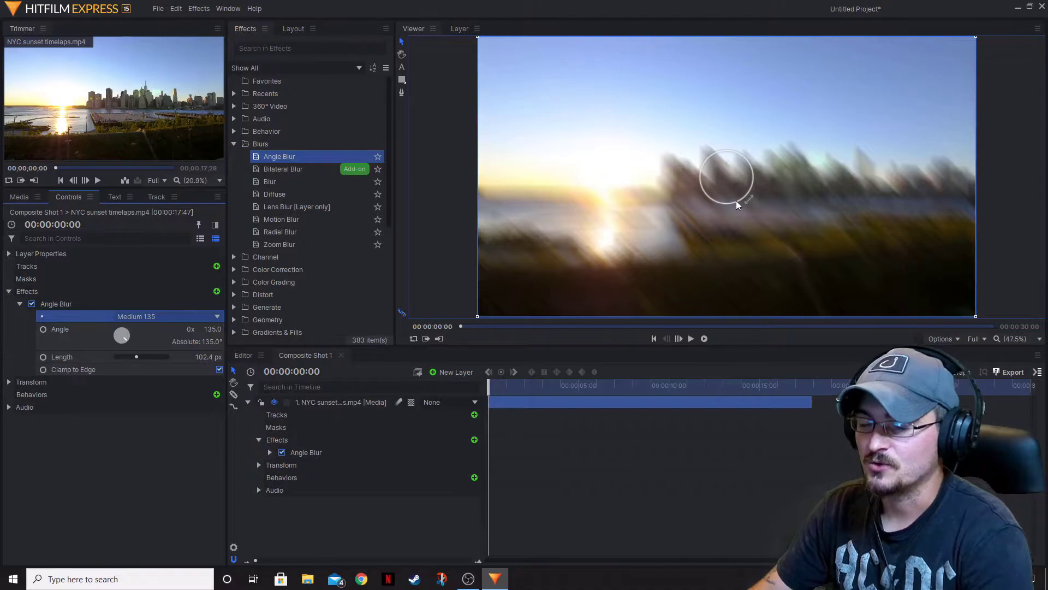
drag(736, 201, 677, 213)
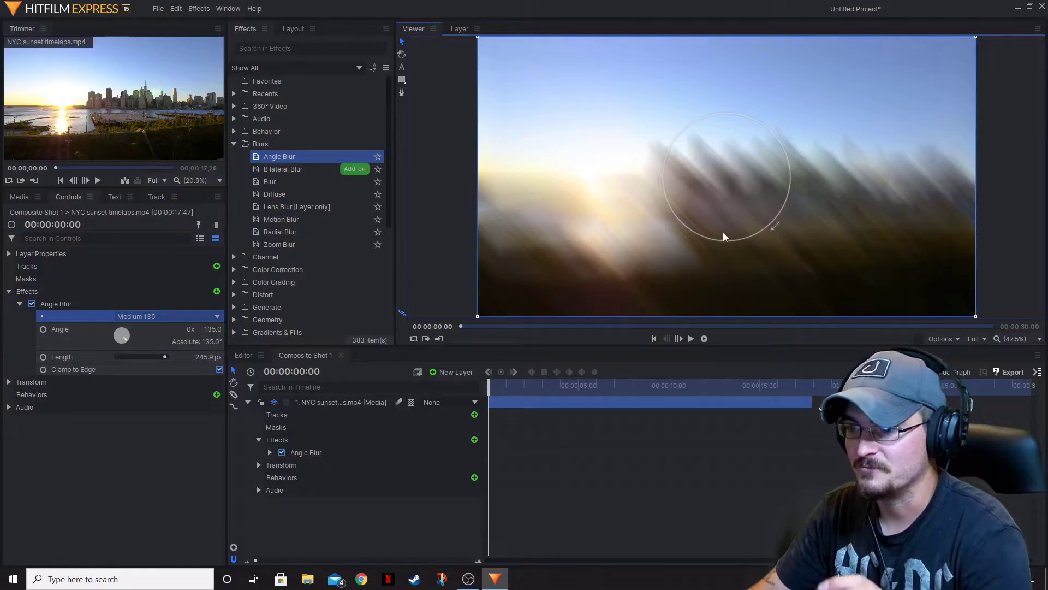
drag(775, 224, 755, 240)
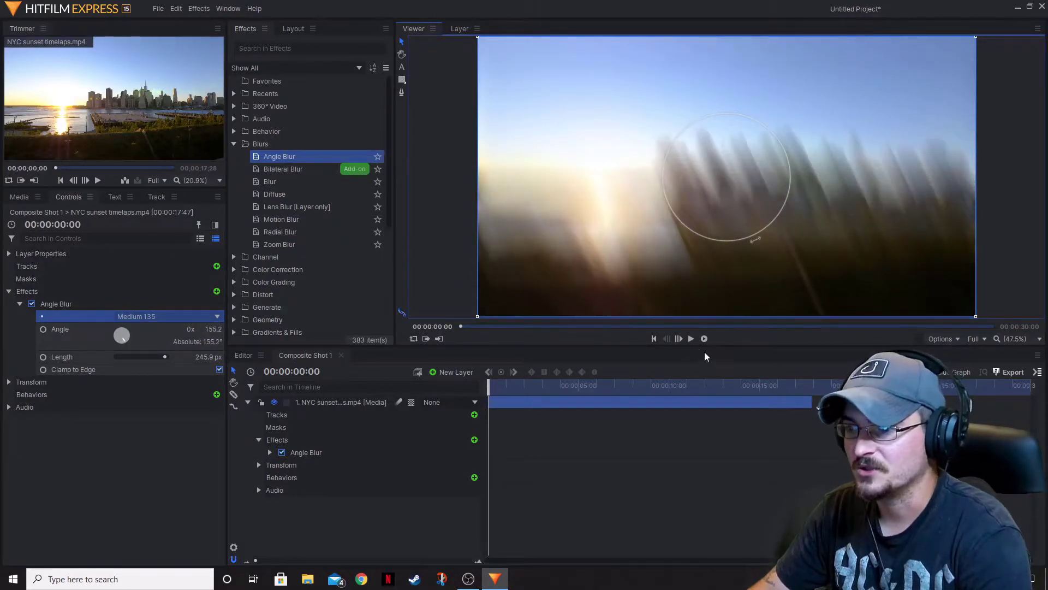
click(690, 339)
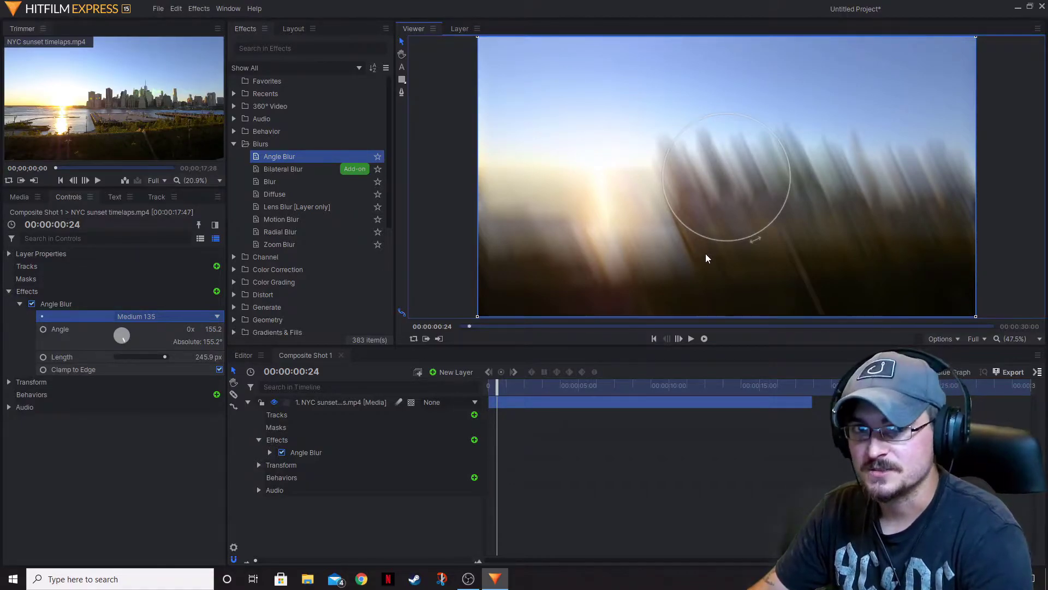
drag(498, 383, 488, 384)
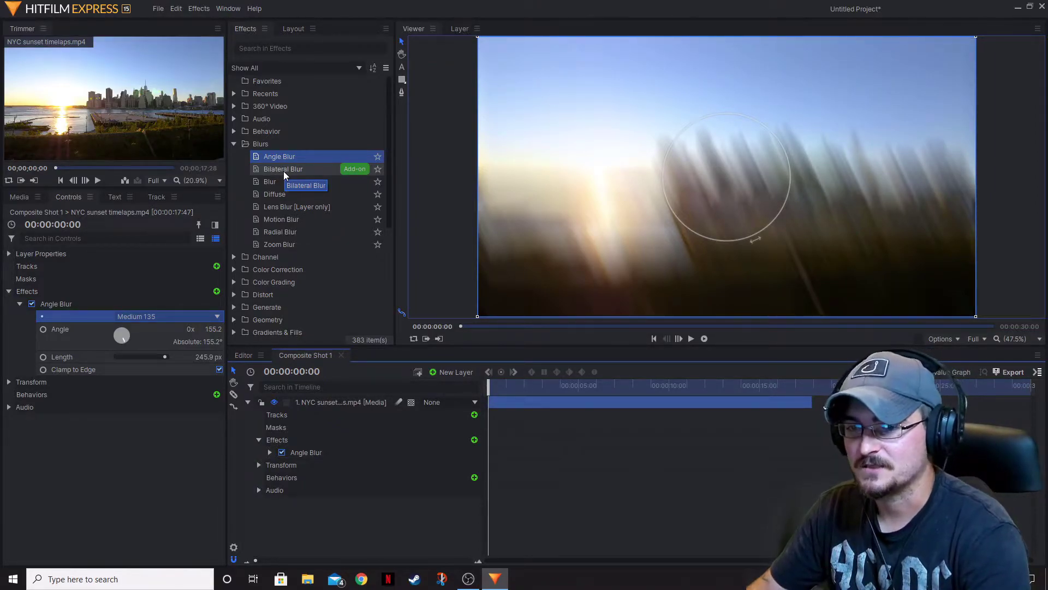
Step: Replace the Angle Blur effect on the NYC sunset clip with the Blur effect
click(58, 304)
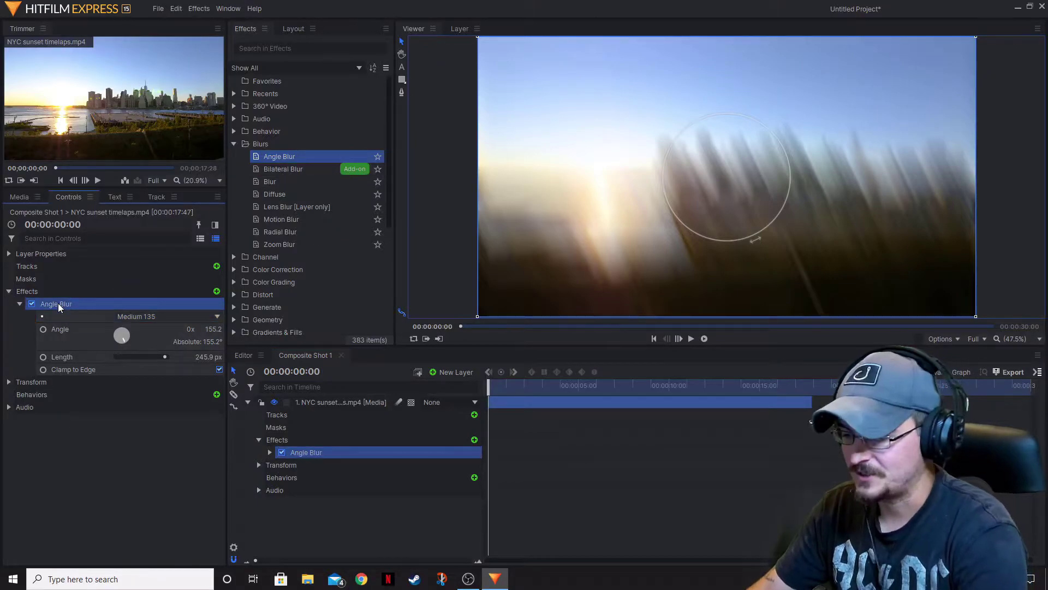
key(Delete)
click(272, 184)
drag(274, 187, 338, 404)
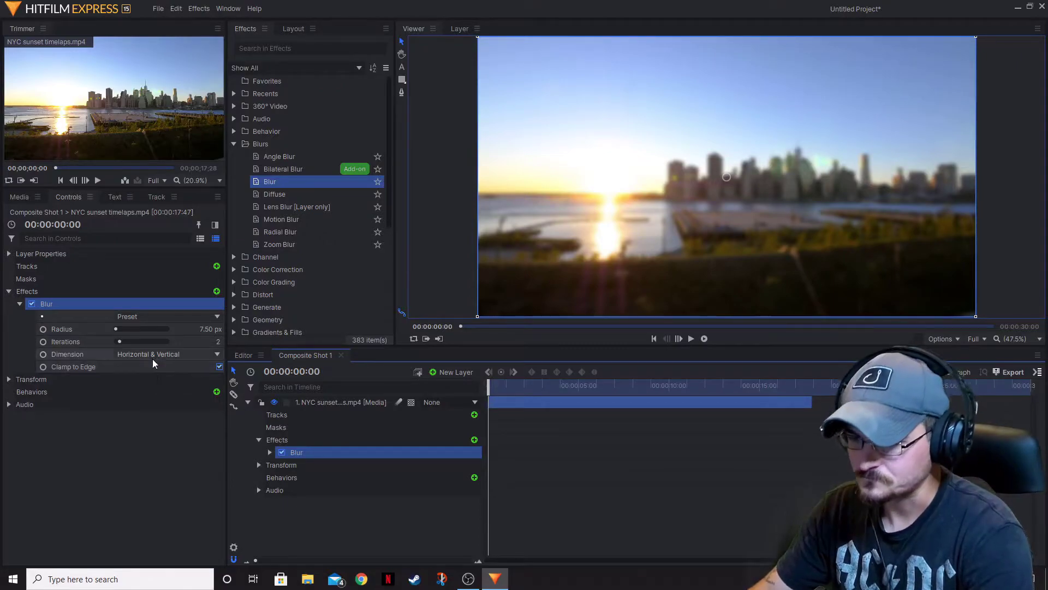
Step: Apply the Medium preset to the Blur effect and look through its Dimension options
click(165, 313)
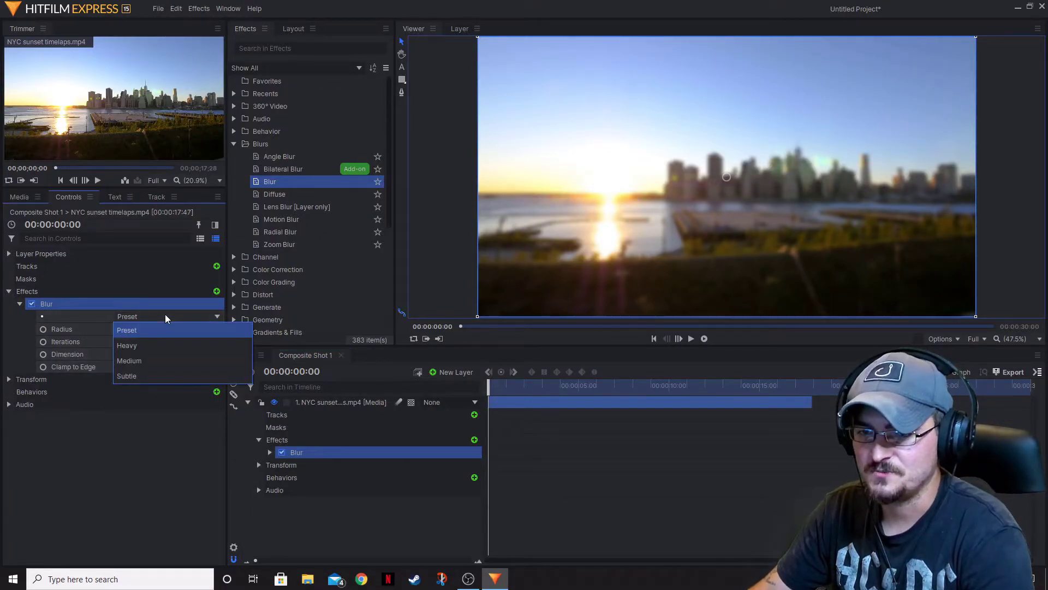
click(143, 359)
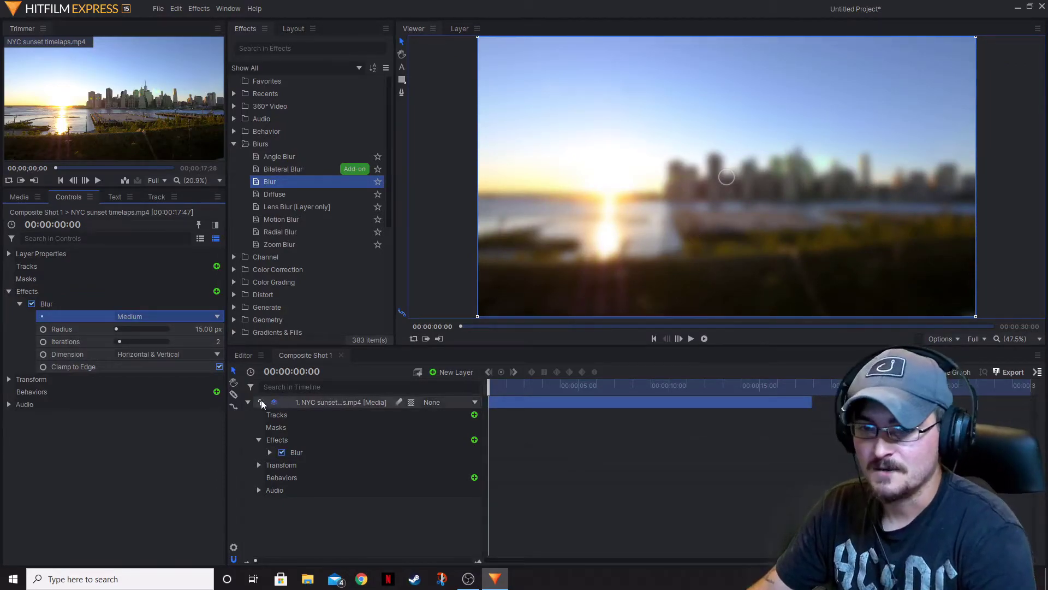
click(68, 306)
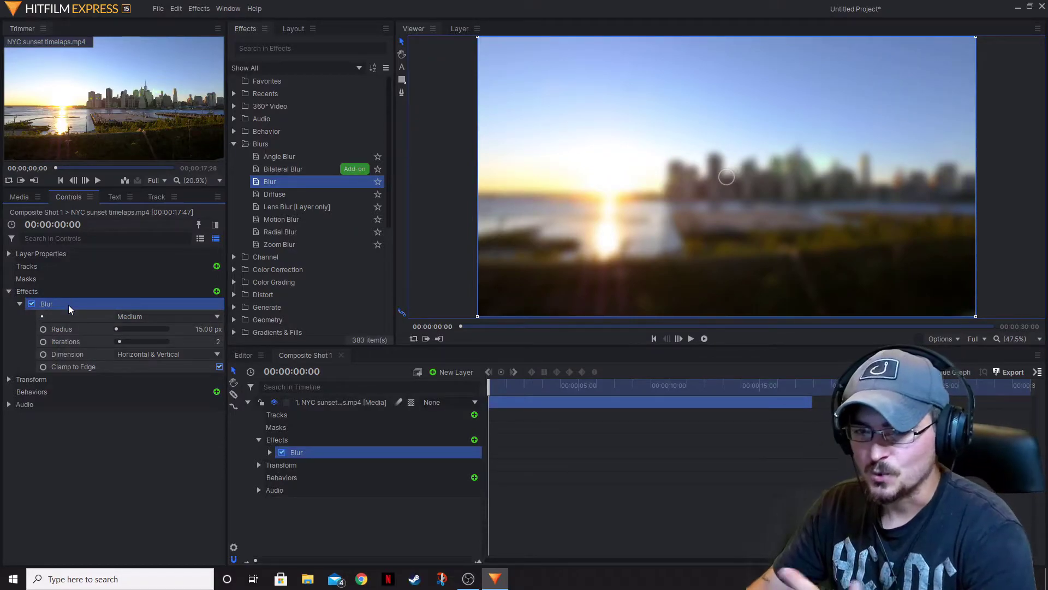
click(174, 355)
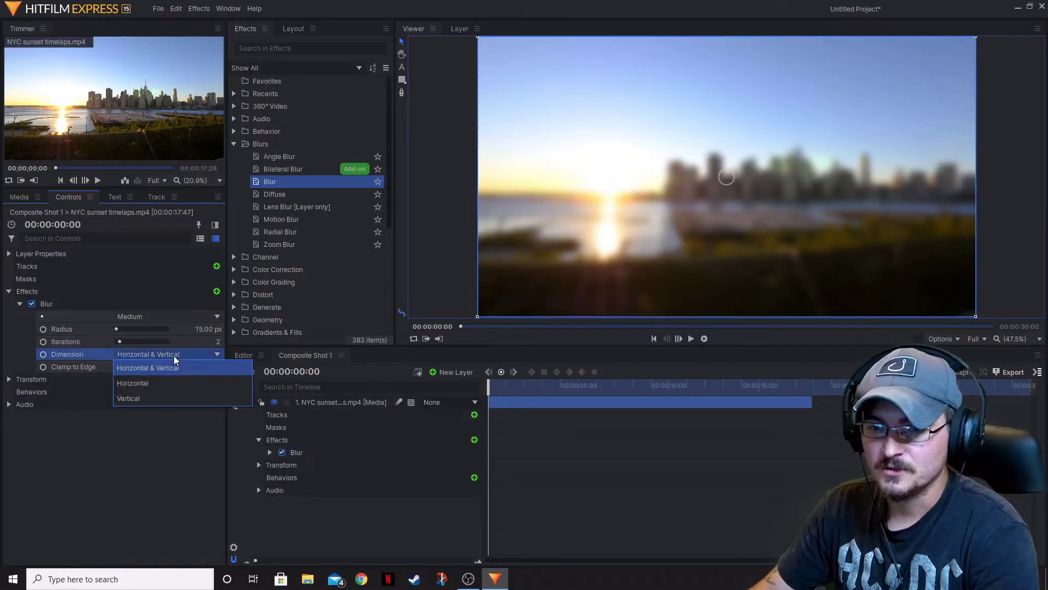
Step: Replace the Blur effect on the NYC sunset clip with the Diffuse effect
click(49, 305)
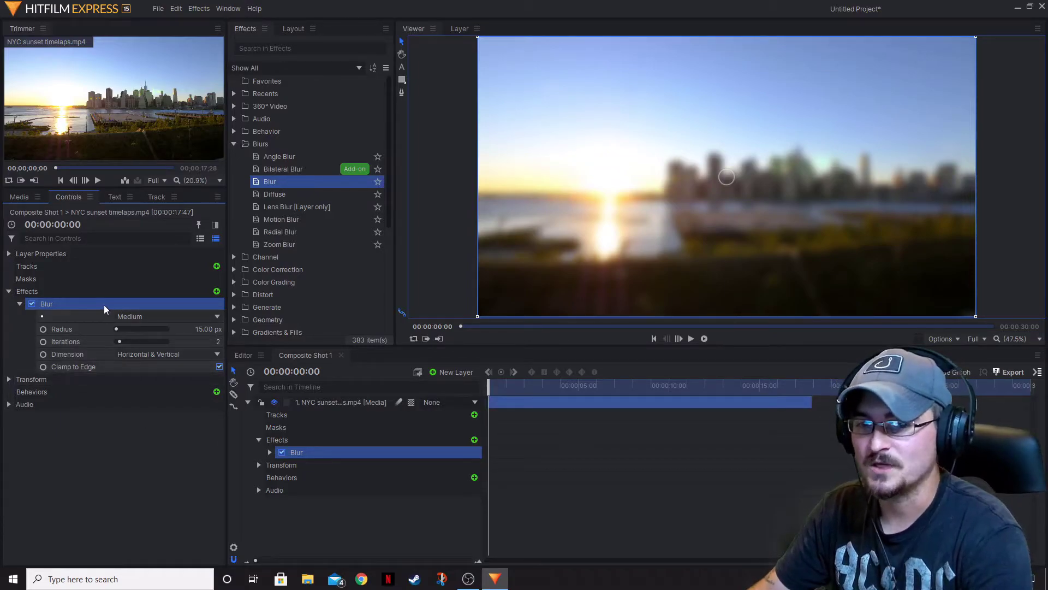
key(Delete)
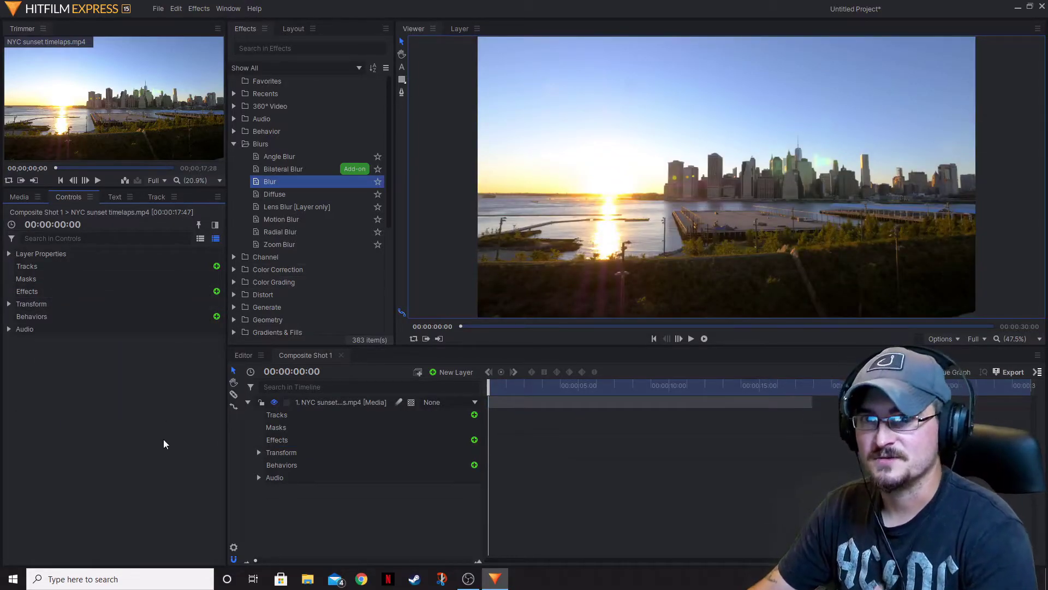
drag(279, 195, 345, 405)
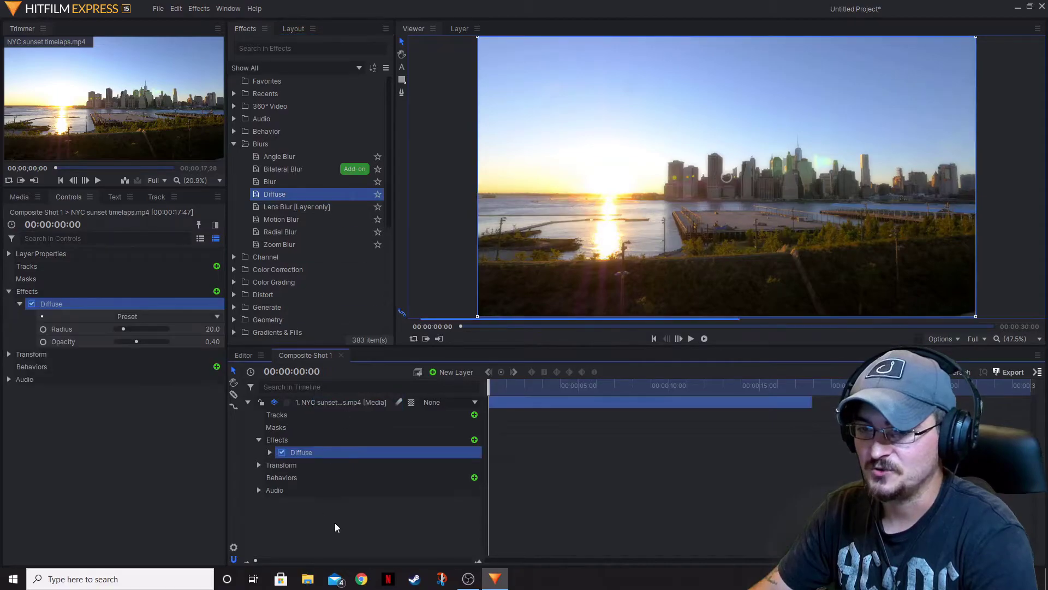
Step: Apply the Heavy preset to the Diffuse effect
click(159, 317)
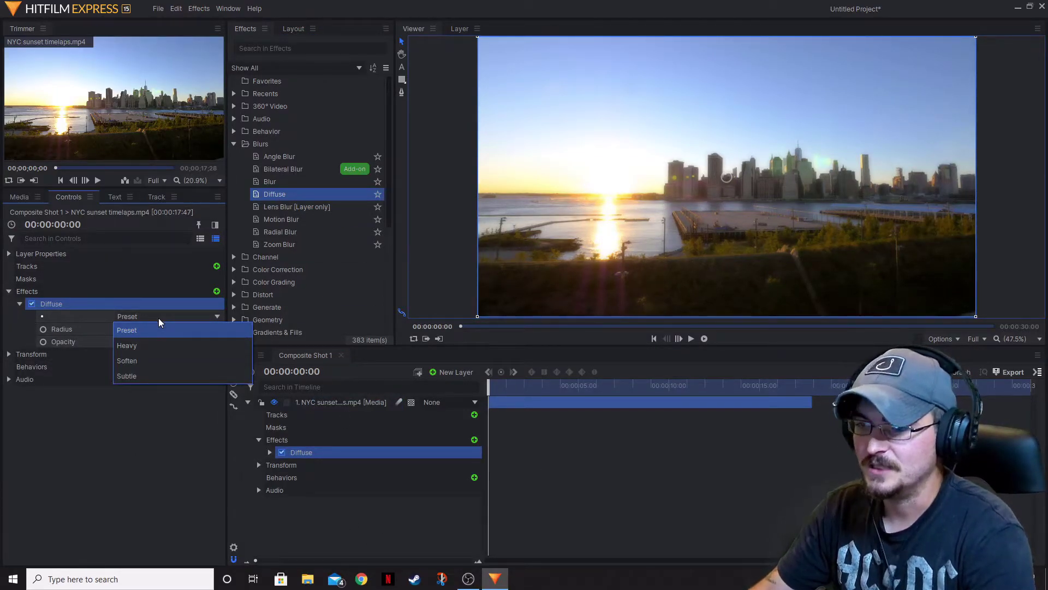
click(149, 352)
click(183, 319)
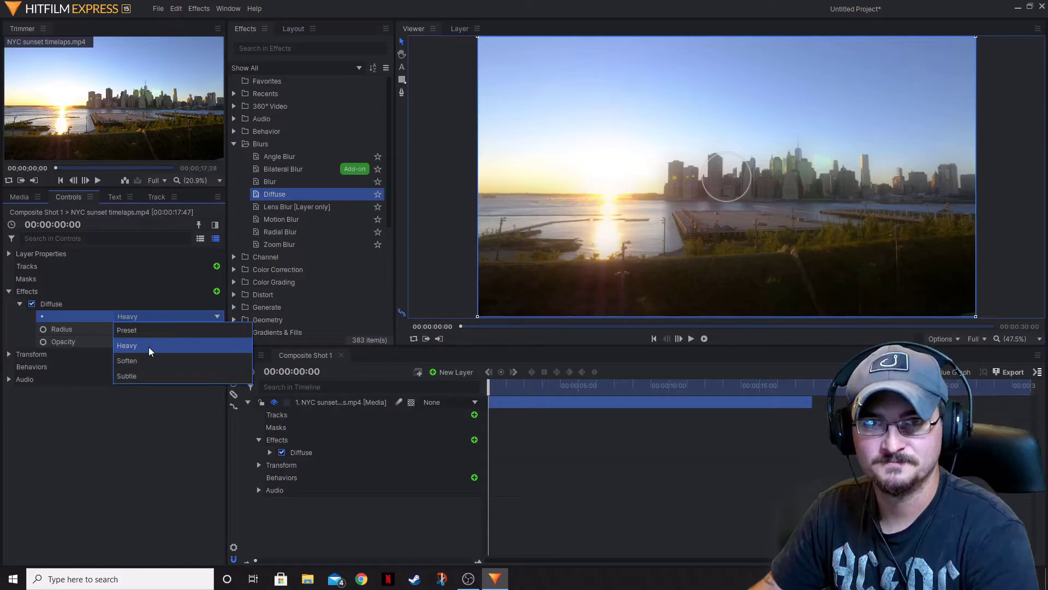
click(149, 346)
Step: Increase the Diffuse radius to about 706, preview the clip, and return the playhead to the start
drag(154, 328, 211, 329)
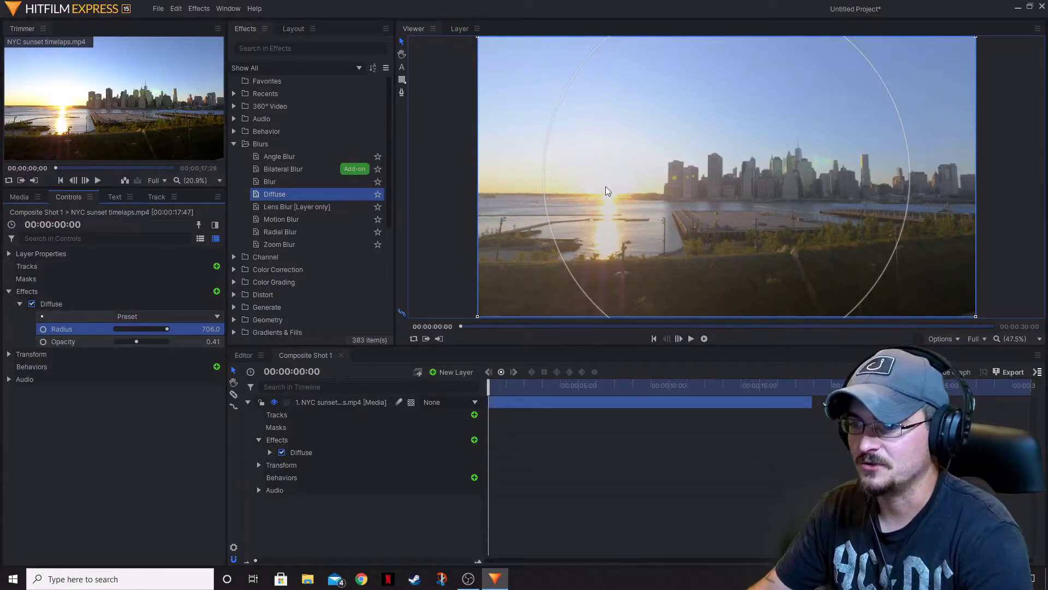
click(691, 338)
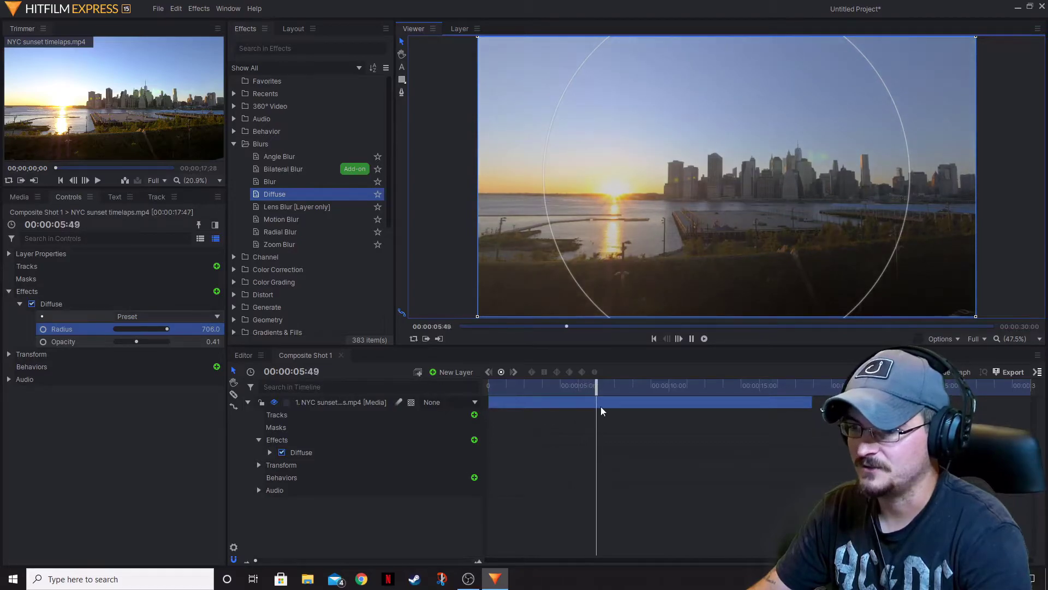
drag(608, 388, 111, 409)
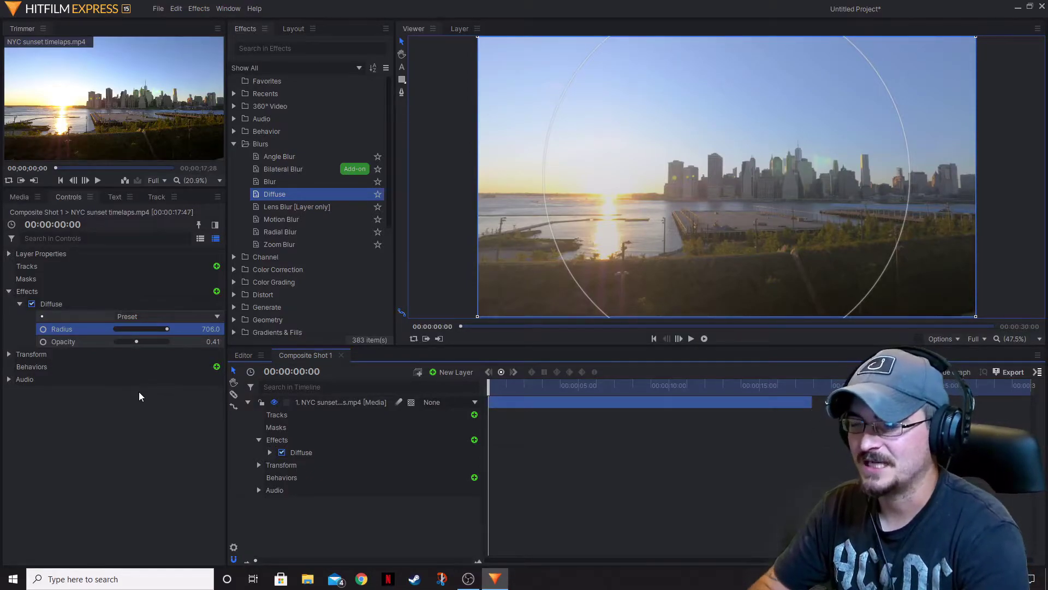
Step: Replace the Diffuse effect on the NYC sunset clip with Lens Blur and check its Source Layer options
click(61, 304)
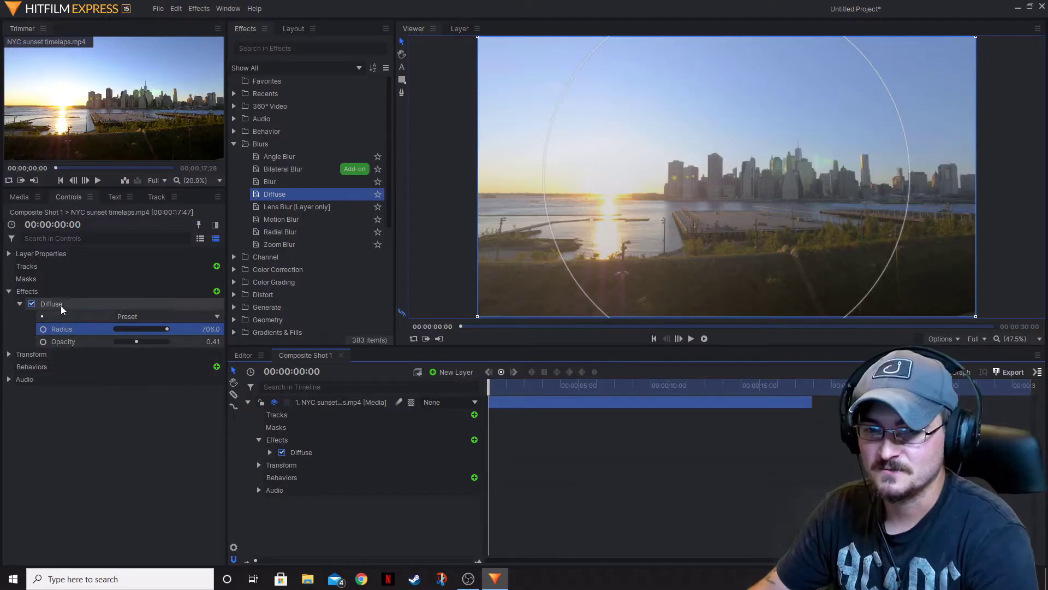
key(Delete)
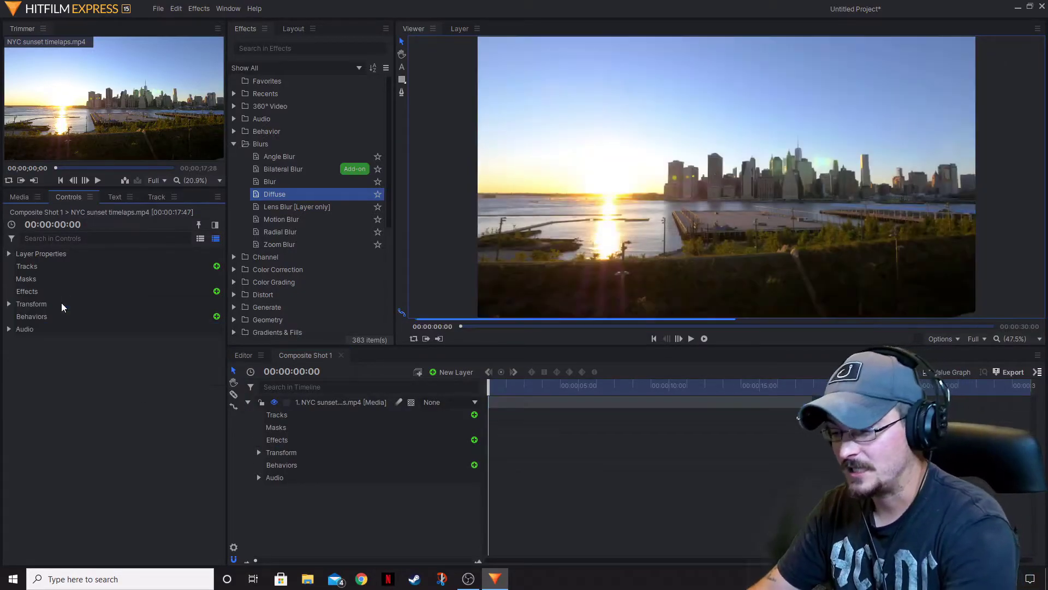
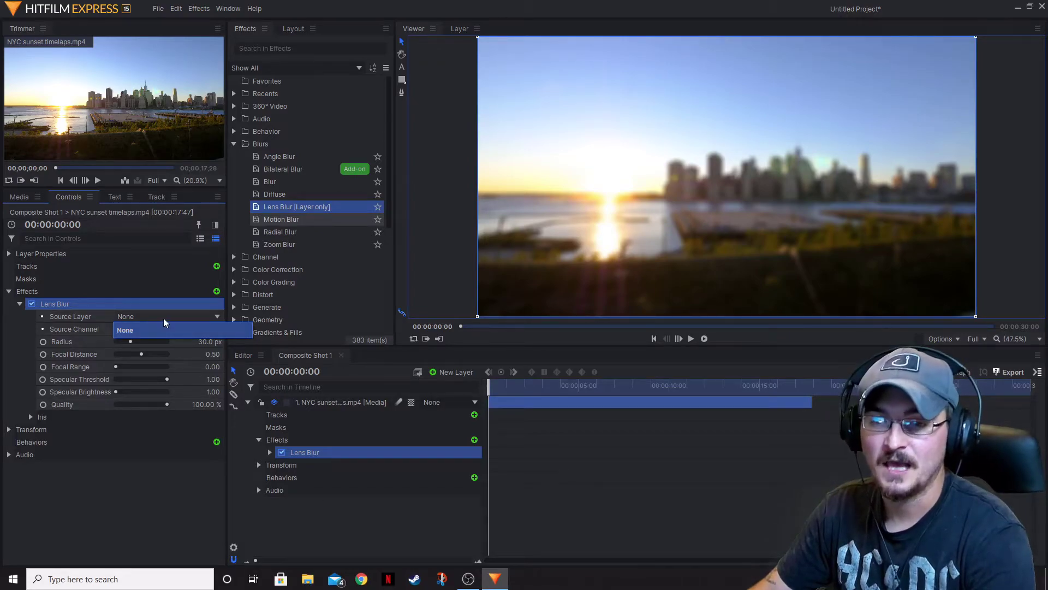
click(169, 464)
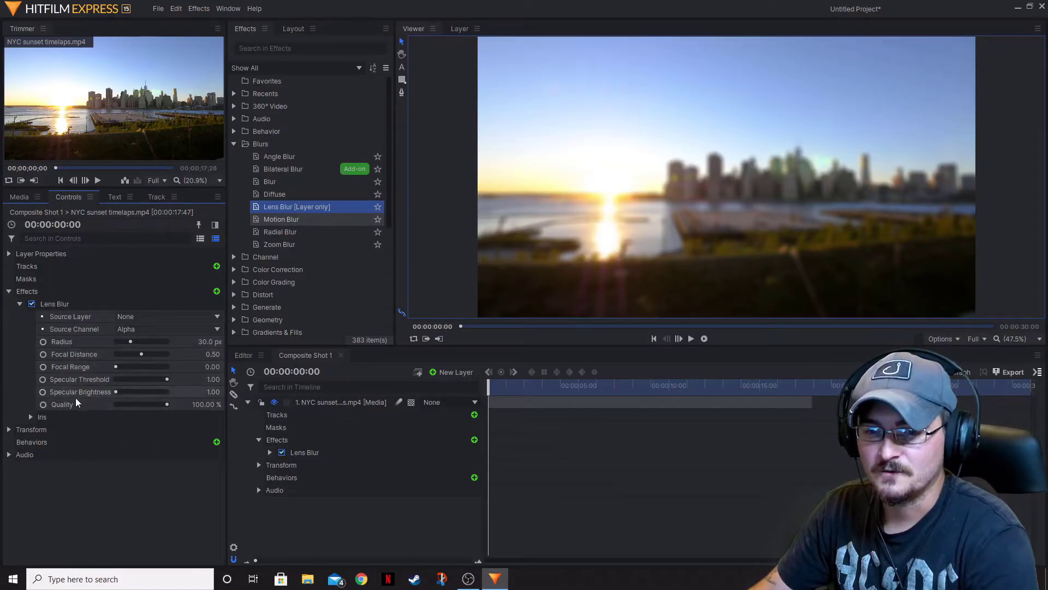
Step: Set the Lens Blur radius to about 13 px and the focal distance to about 0.76, and try out the focal range
drag(210, 341, 736, 204)
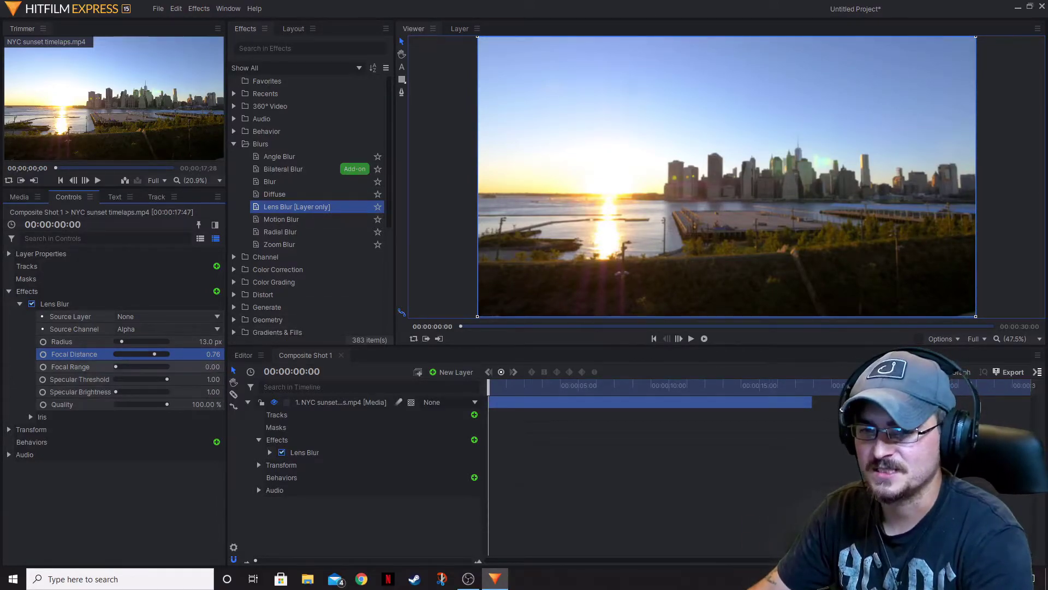
click(209, 366)
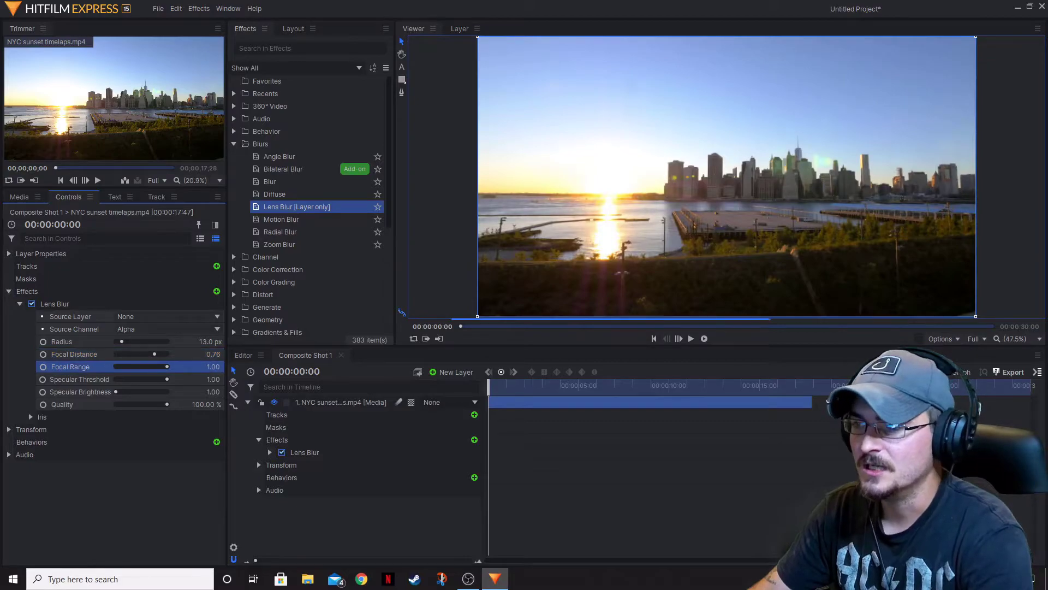
click(198, 446)
click(176, 381)
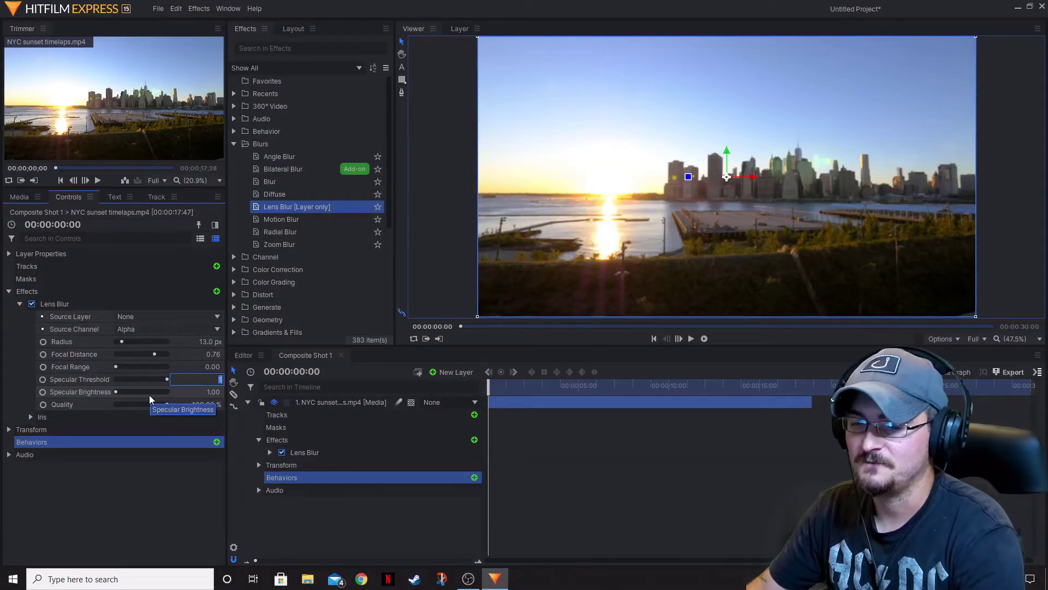
click(162, 479)
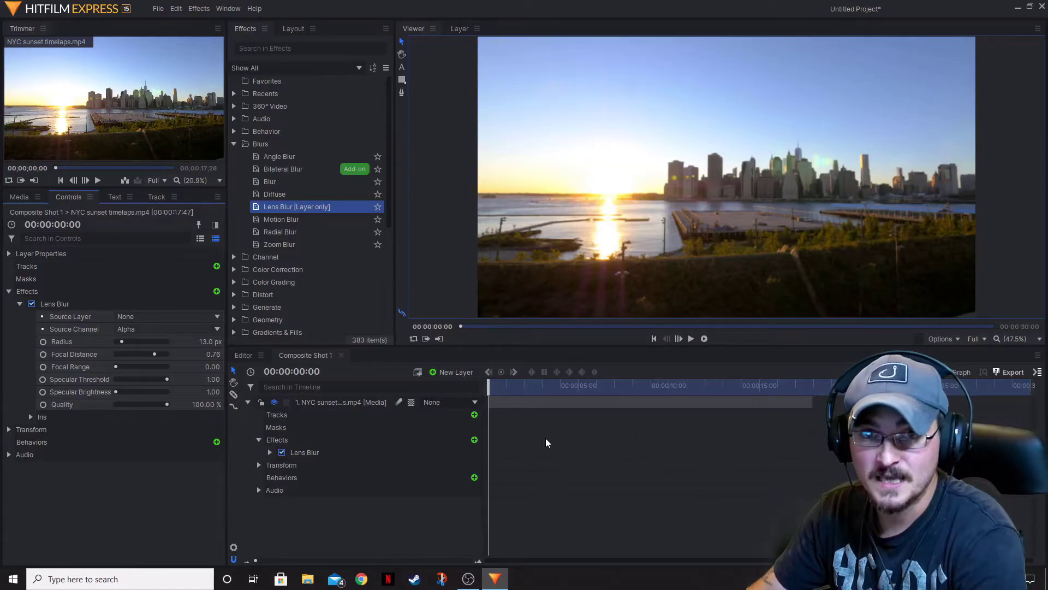
Step: Replace the Lens Blur effect on the NYC sunset clip with Motion Blur and preview the clip
click(57, 304)
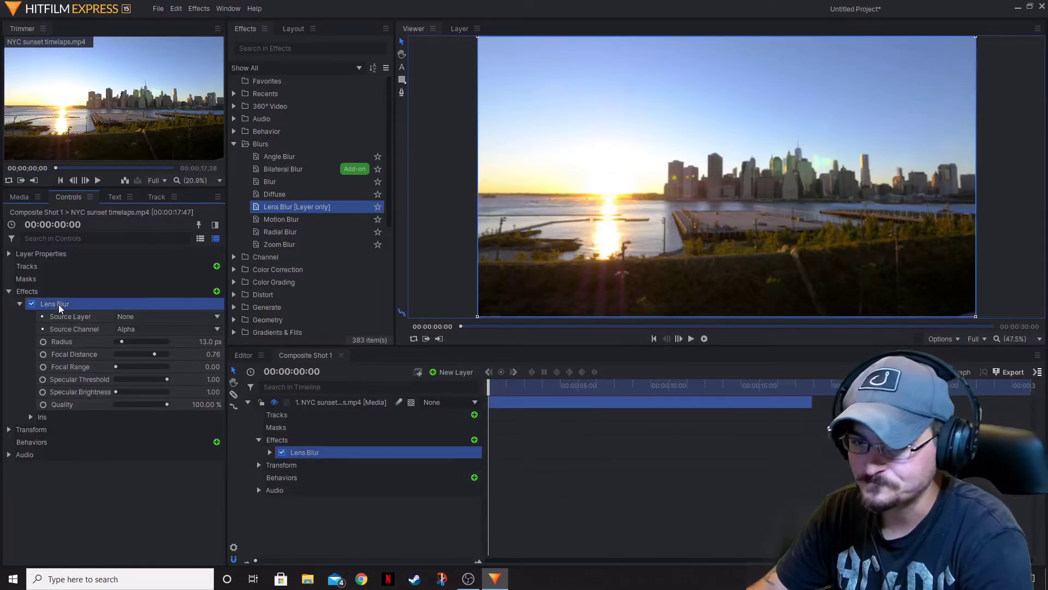
key(Delete)
drag(290, 222, 344, 407)
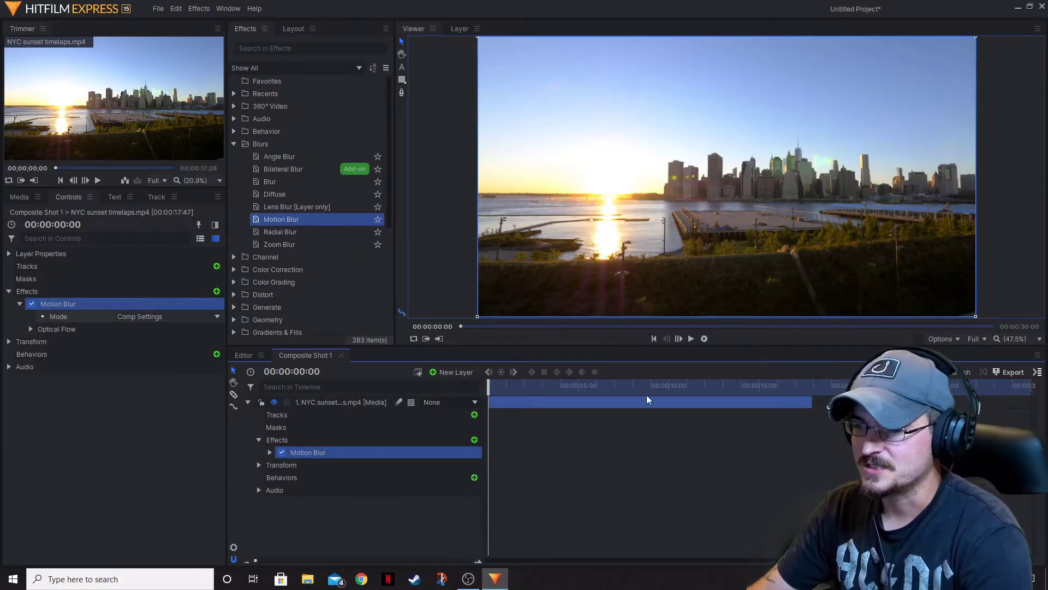
click(694, 343)
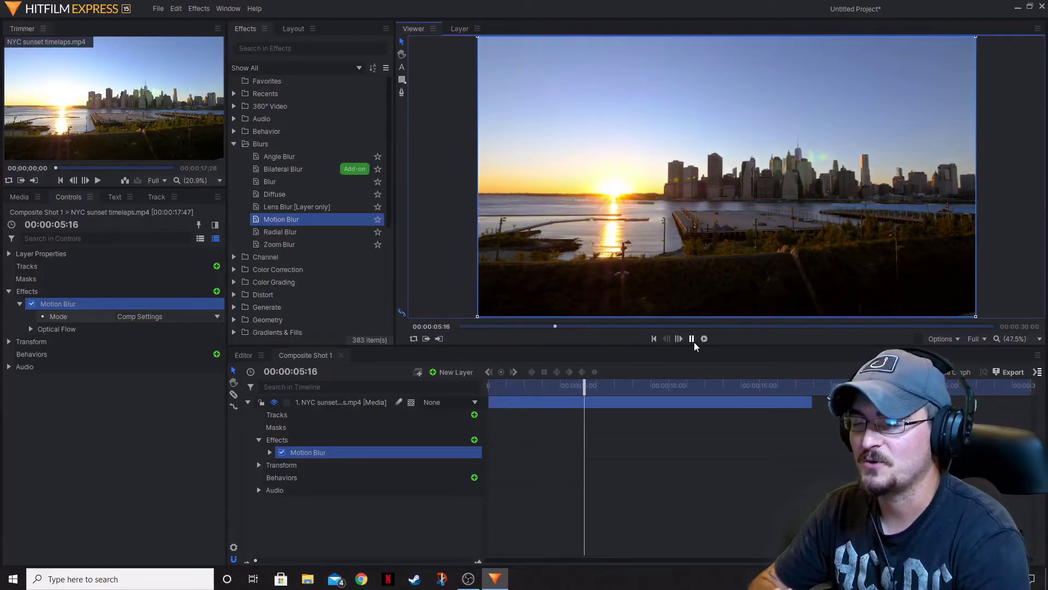
click(692, 340)
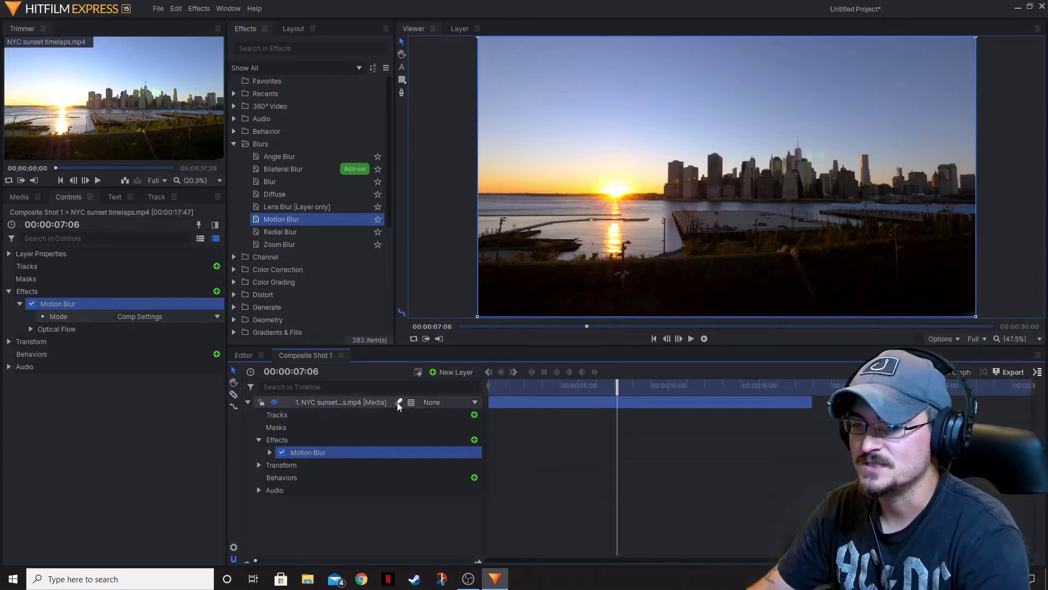
Step: Set the Motion Blur mode to Custom
click(175, 315)
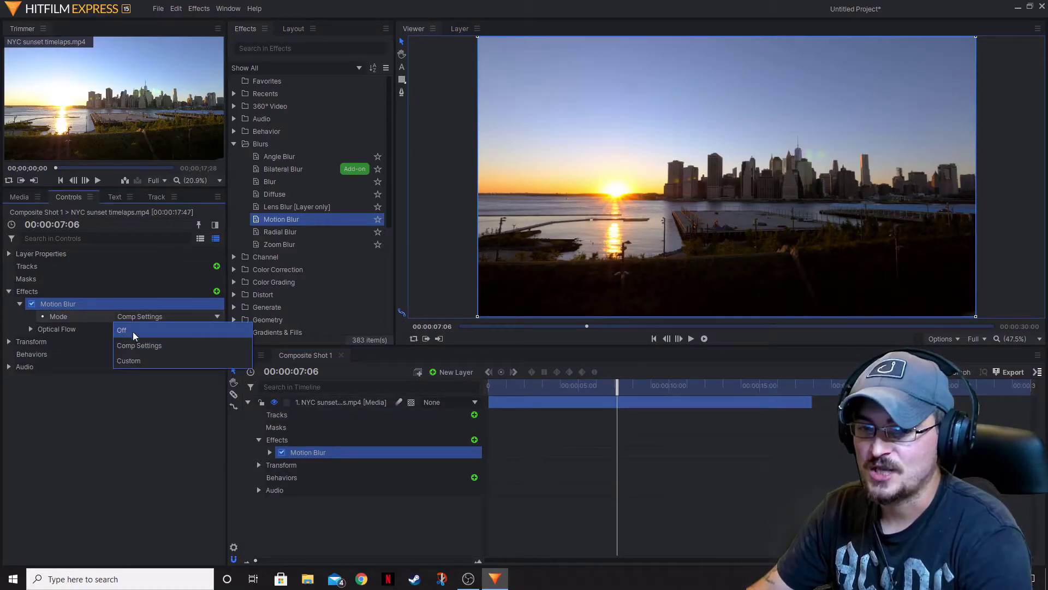
click(134, 364)
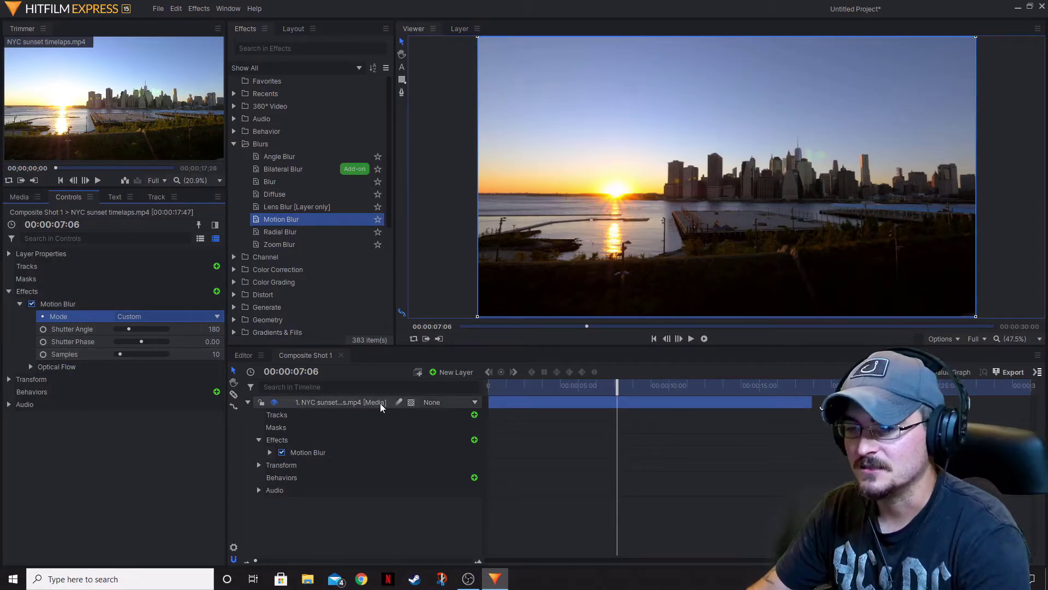
click(398, 402)
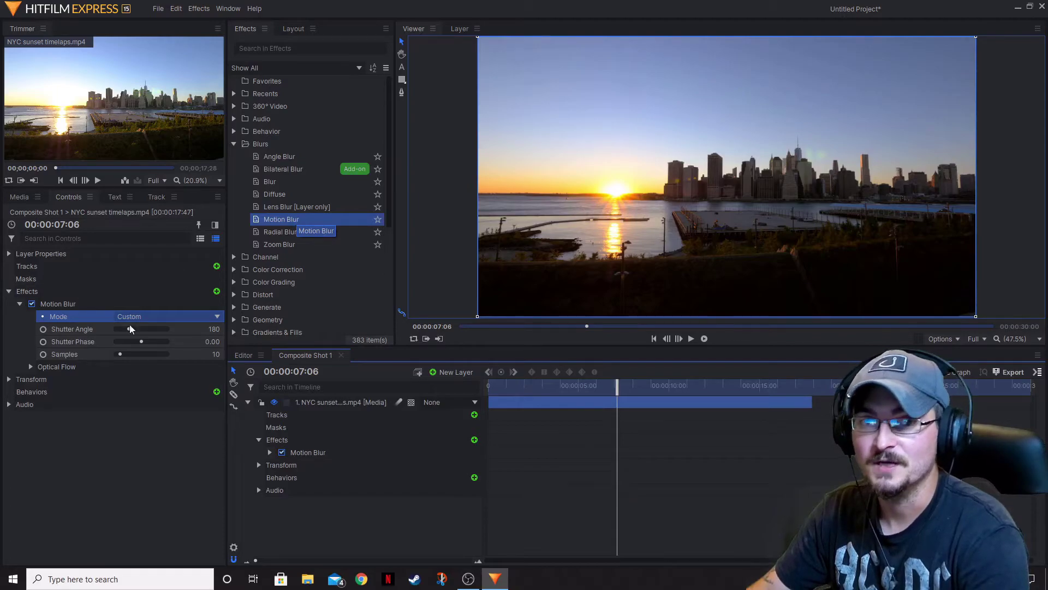
Step: Replace the Motion Blur effect on the NYC sunset clip with Radial Blur and apply its Heavy preset
click(68, 305)
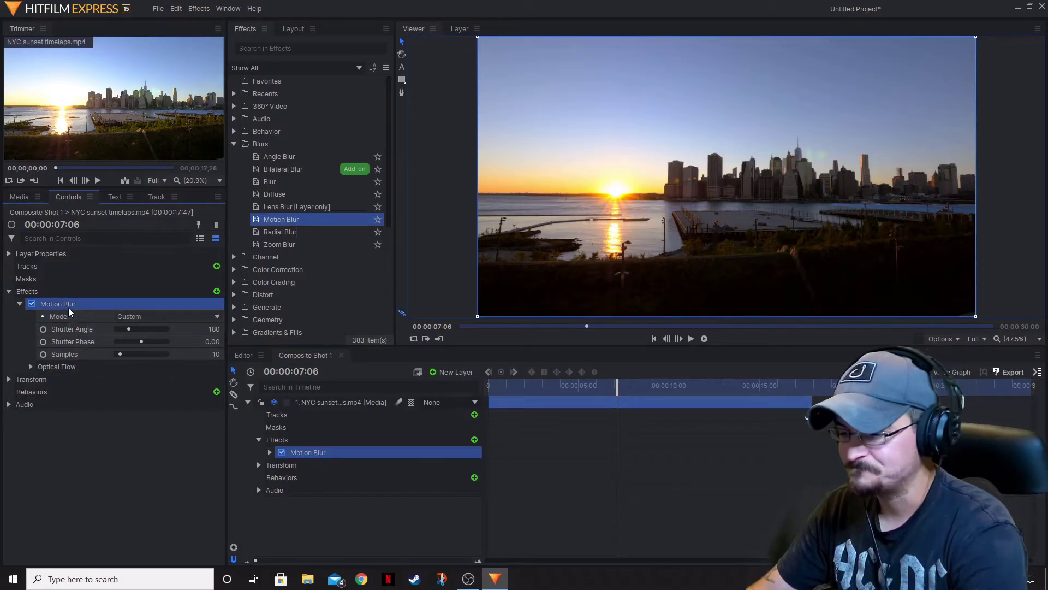
key(Delete)
drag(277, 231, 349, 403)
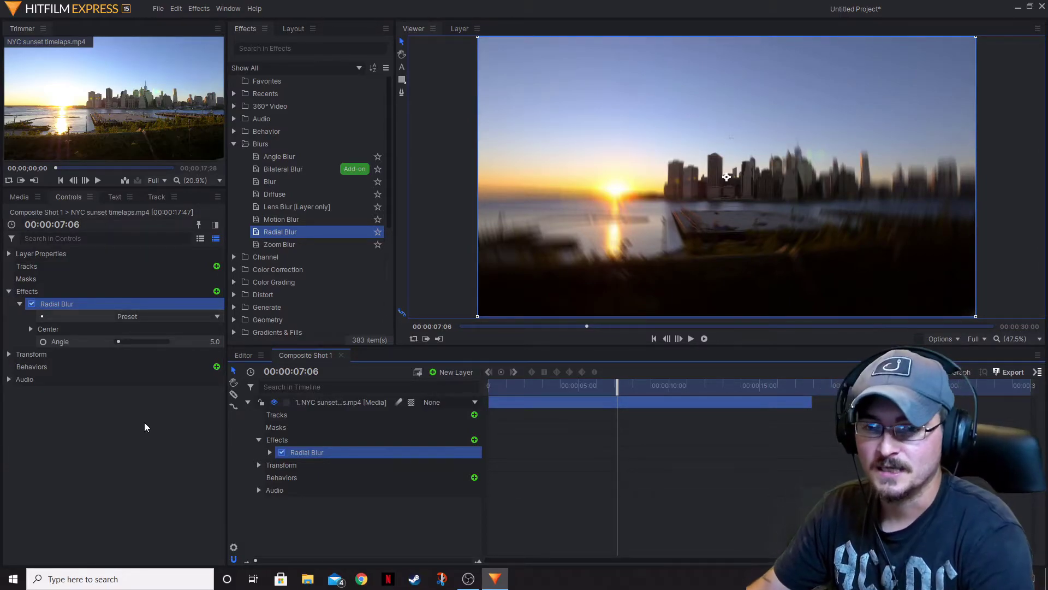
click(152, 316)
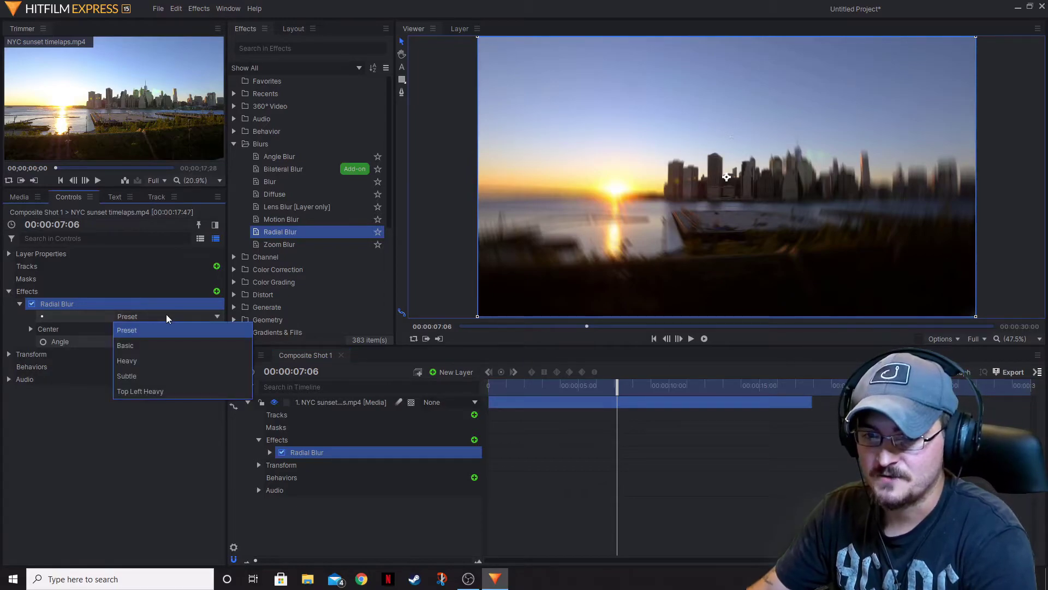
click(141, 359)
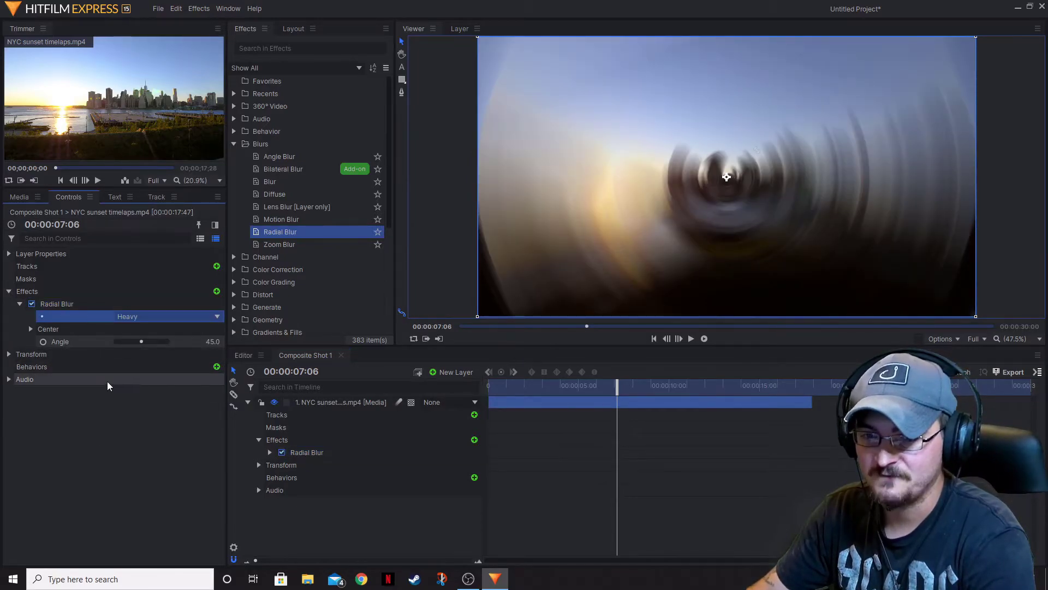
Step: Reveal the Radial Blur center settings and adjust the blur angle to about 25
click(116, 341)
drag(117, 342, 137, 341)
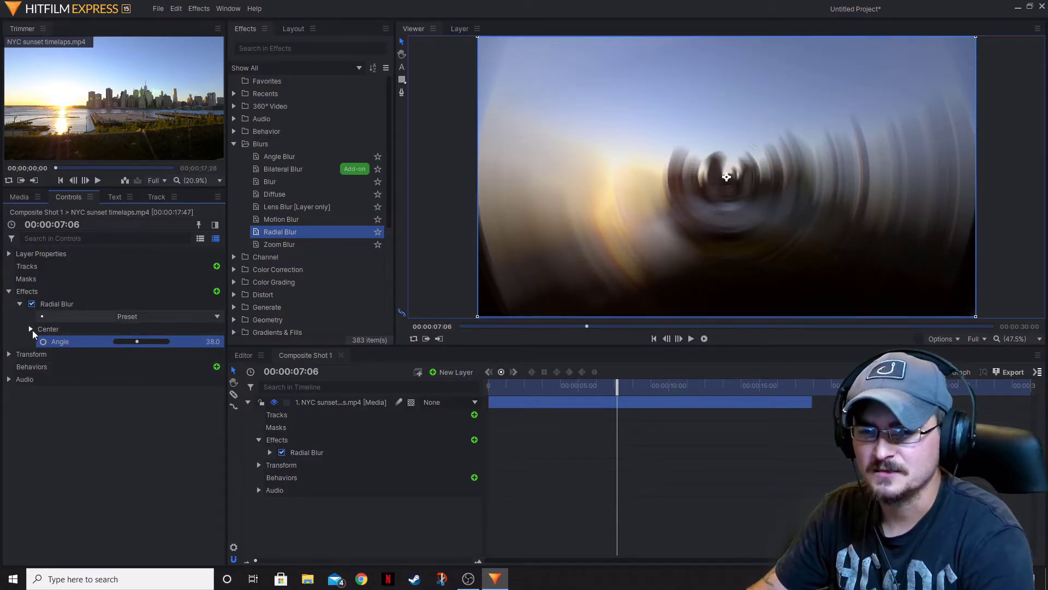
click(30, 330)
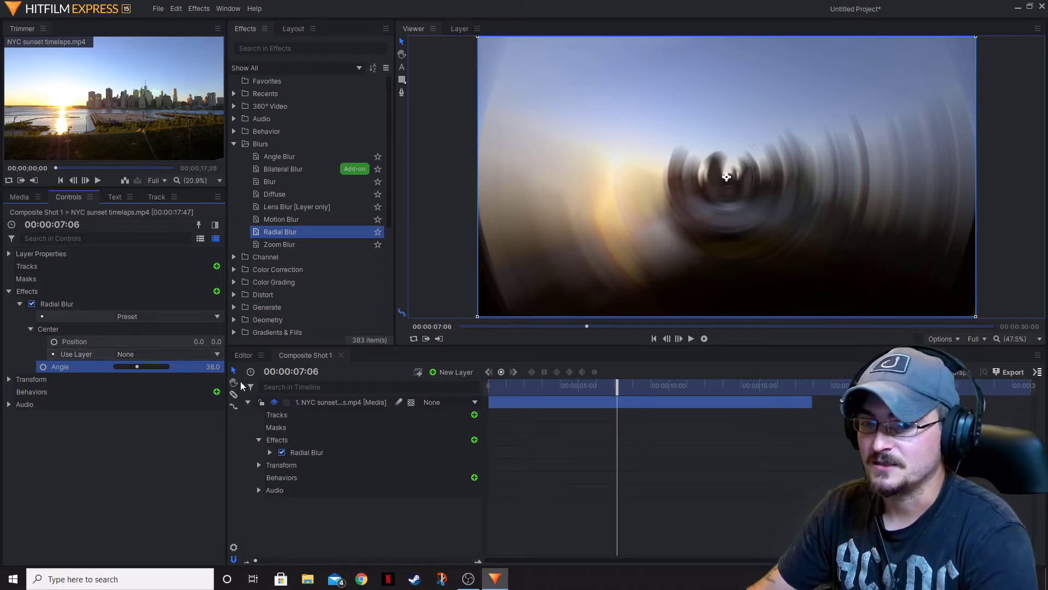
drag(137, 366, 125, 366)
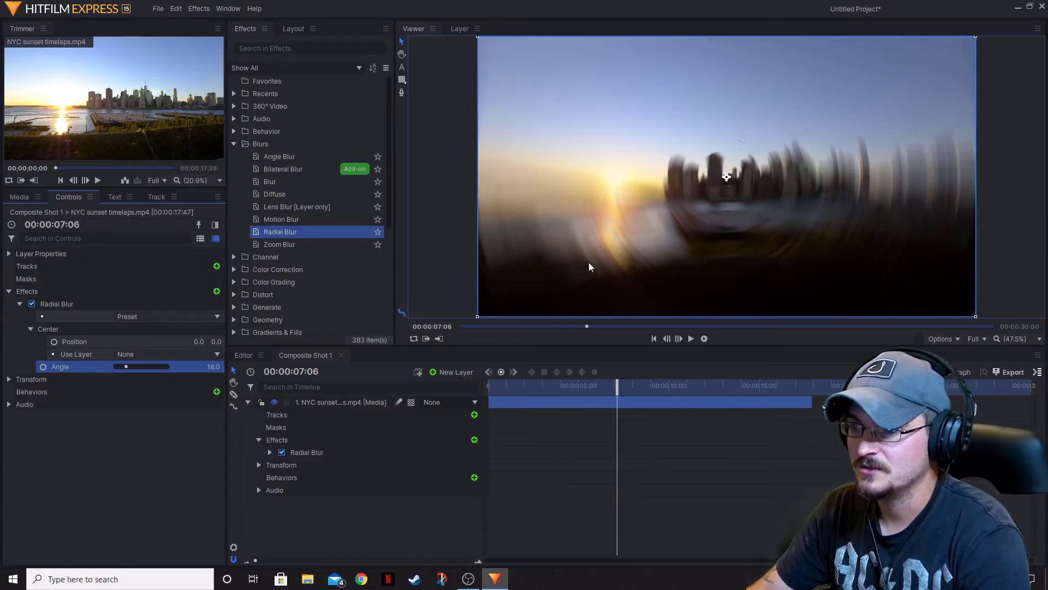
drag(126, 366, 130, 366)
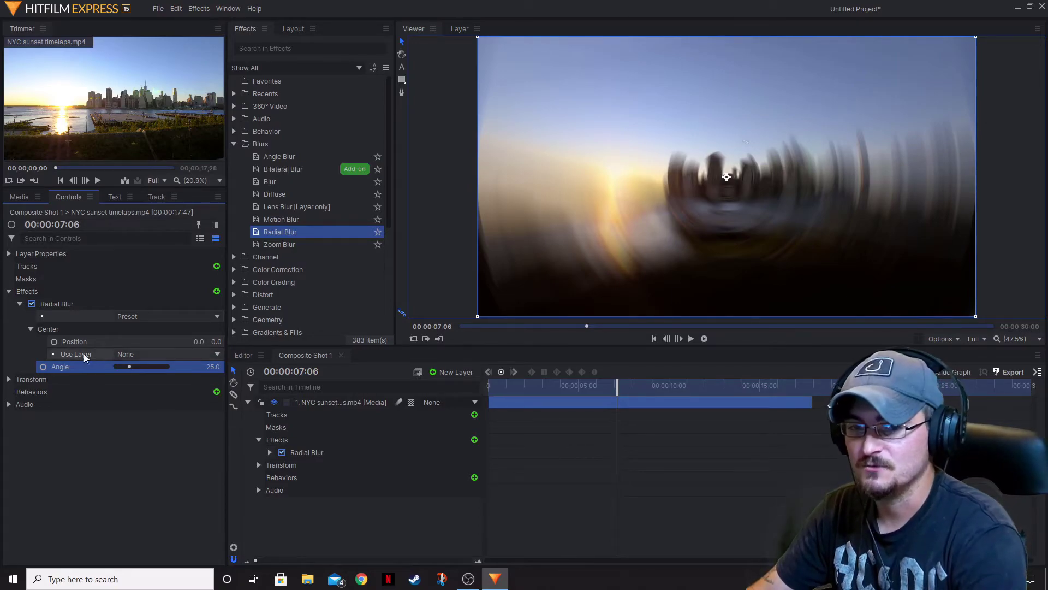
Step: Replace the Radial Blur effect on the NYC sunset clip with Zoom Blur and apply its Hyperspeed preset
click(64, 296)
click(64, 304)
key(Delete)
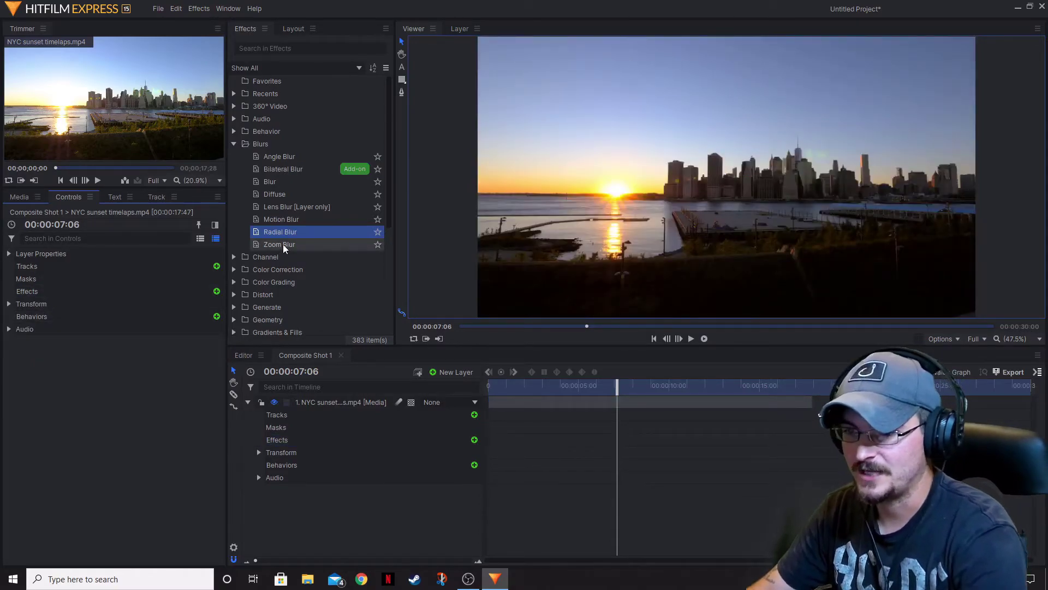
drag(278, 244, 339, 404)
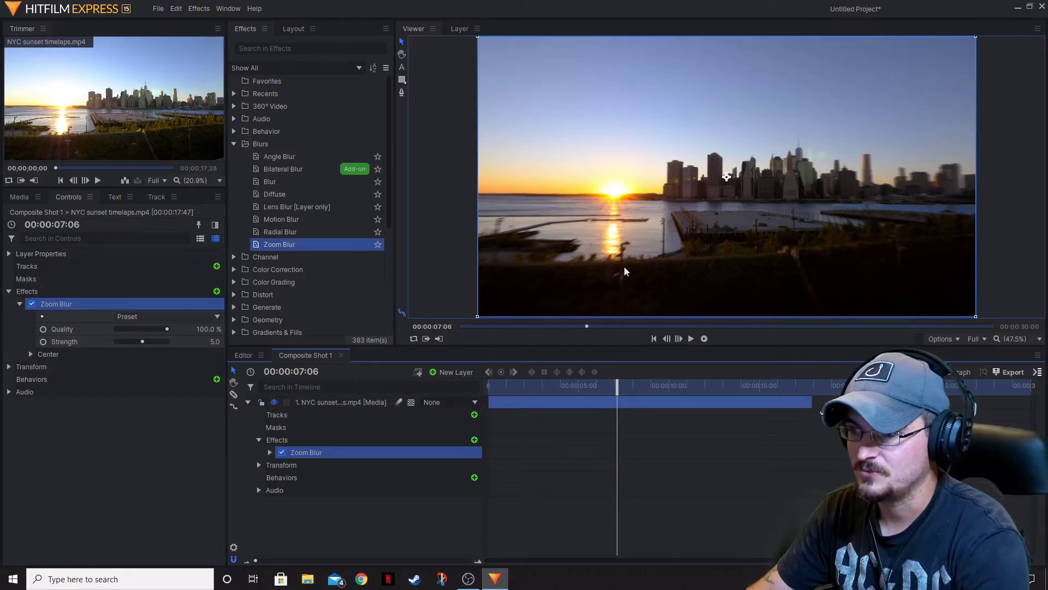
click(191, 320)
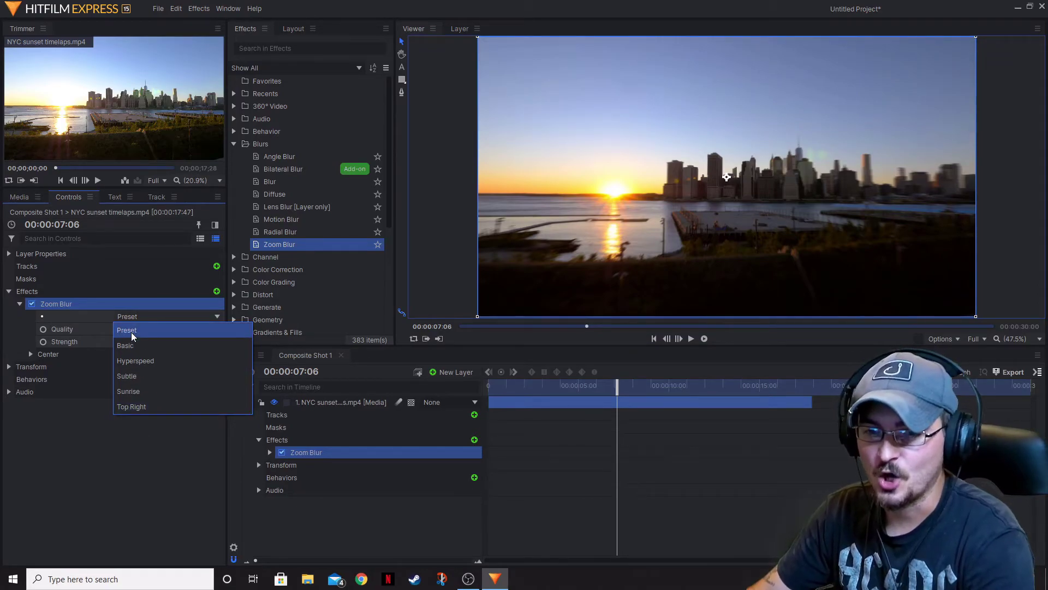
click(138, 365)
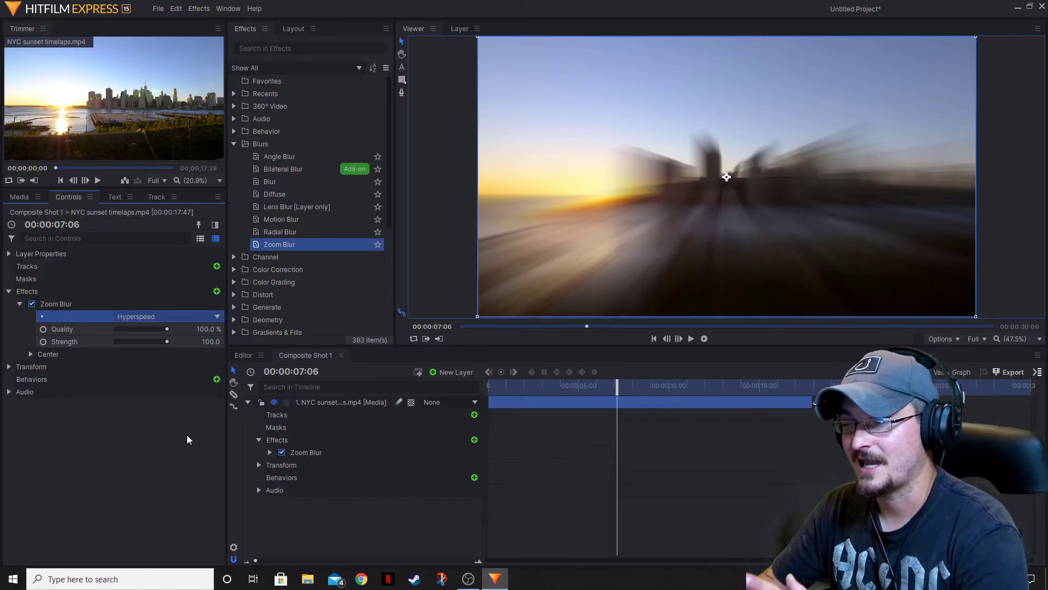
Step: Hide the NYC sunset clip and add a new white plane layer above it
click(274, 401)
click(439, 372)
click(441, 381)
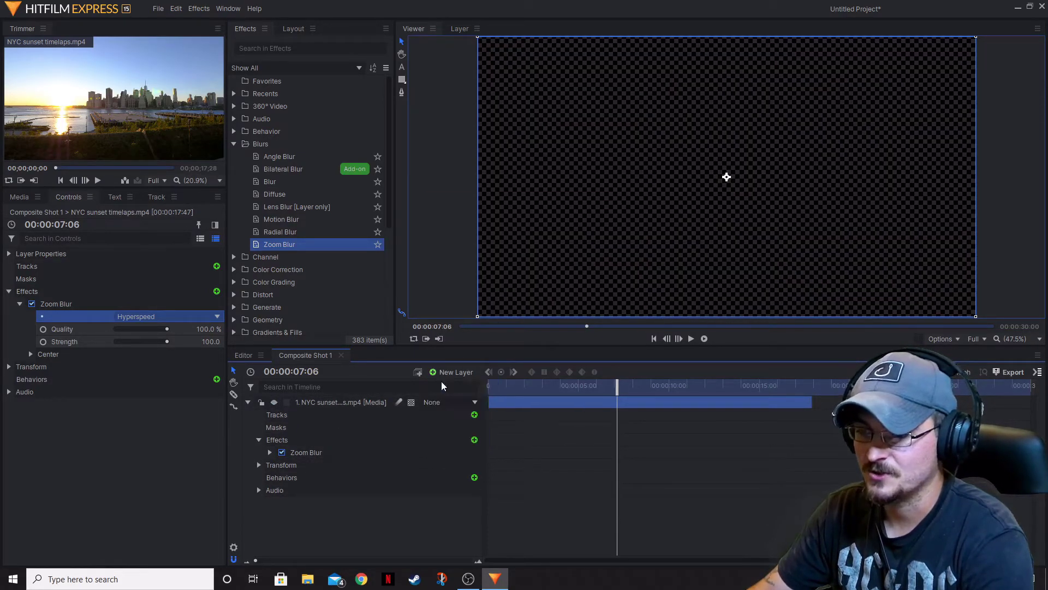
click(613, 346)
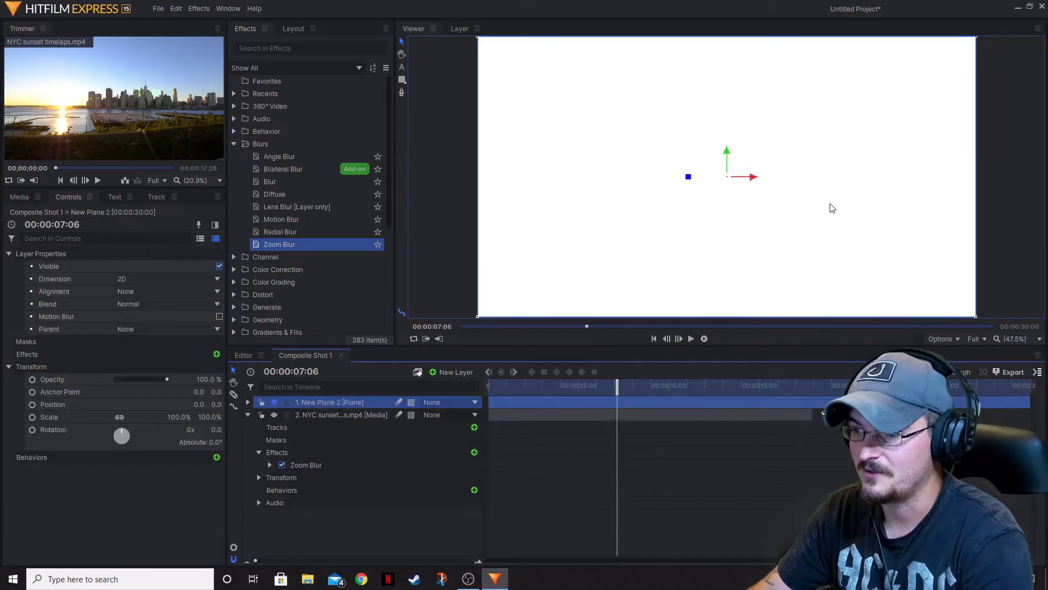
Step: Find the Fractal Noise effect, add it to the new plane and apply its Starfield preset
click(286, 48)
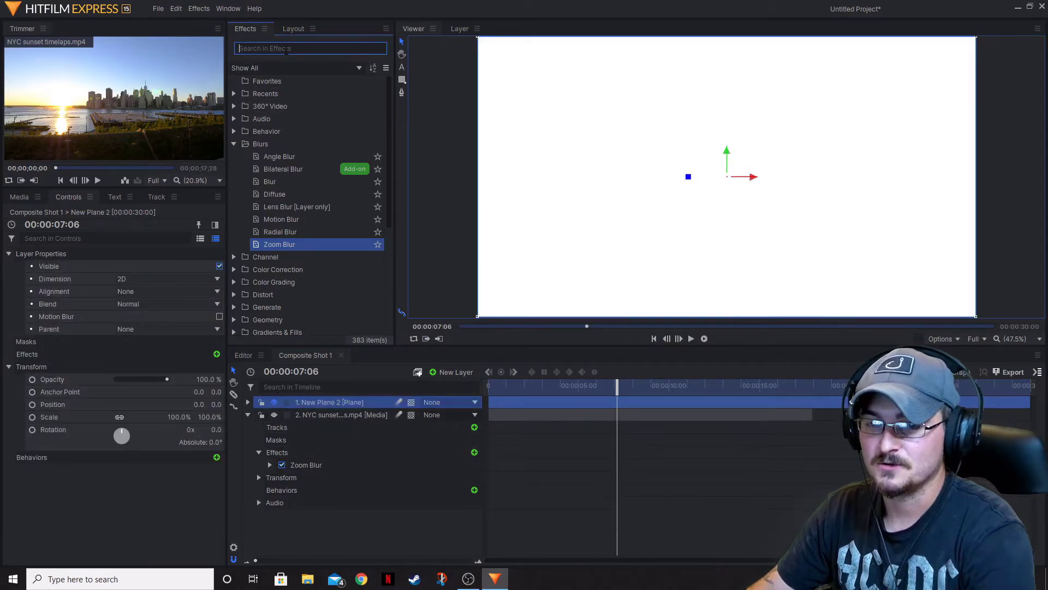
text(fract)
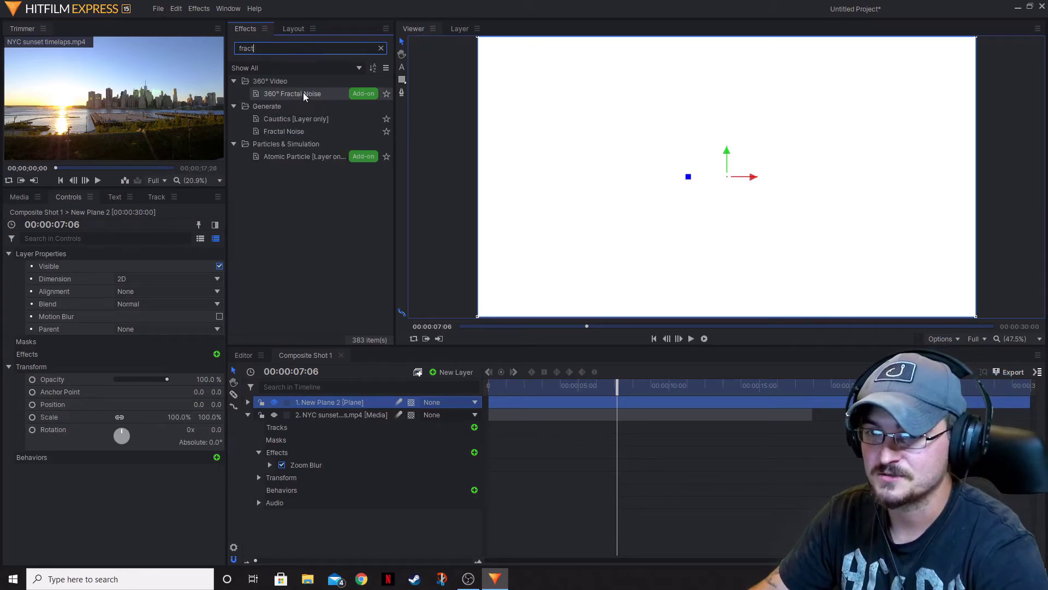
drag(294, 132, 351, 401)
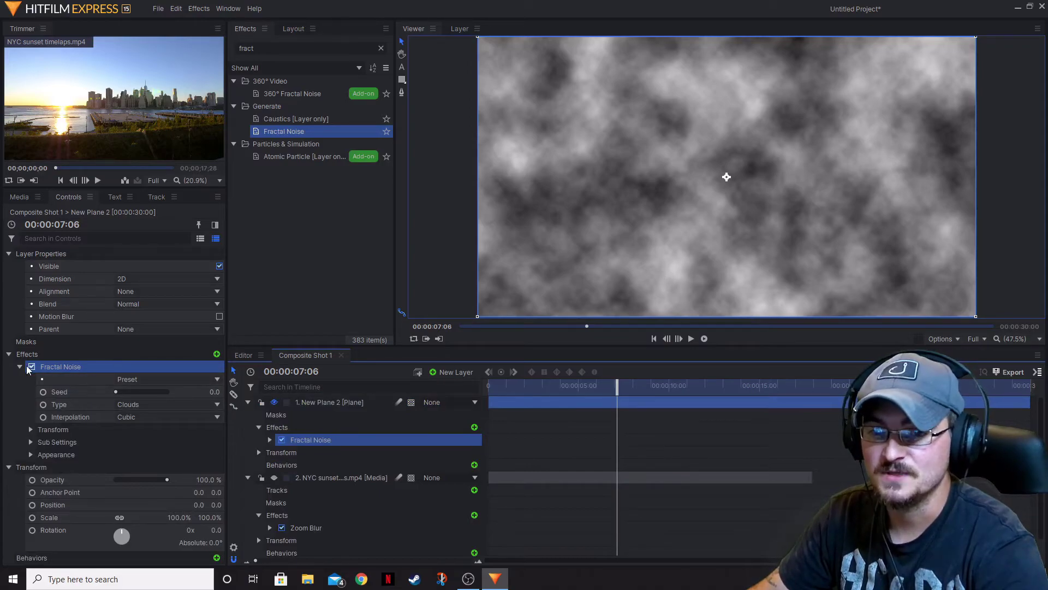
click(154, 380)
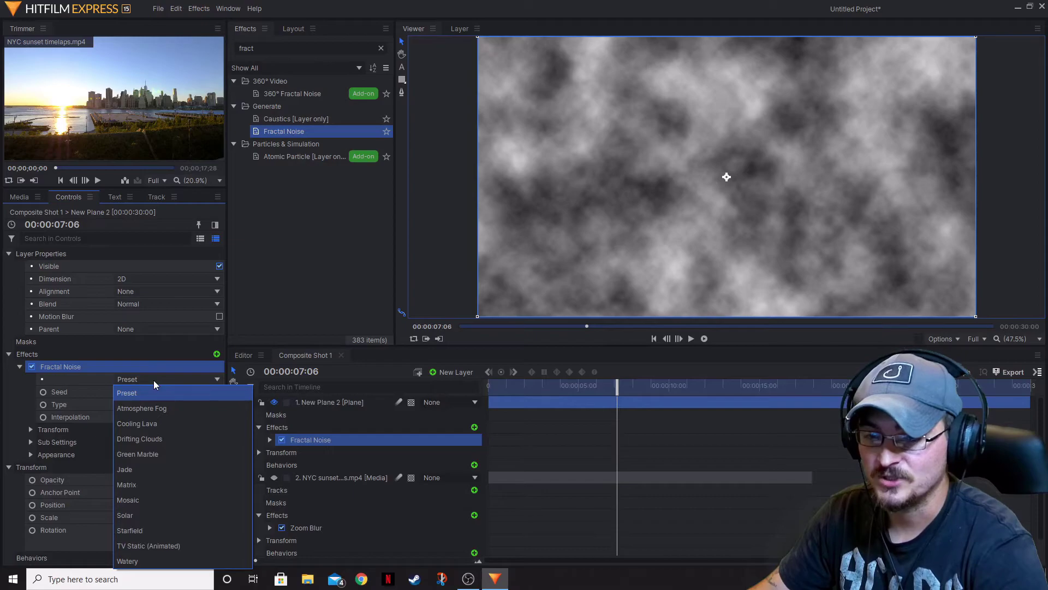
click(139, 529)
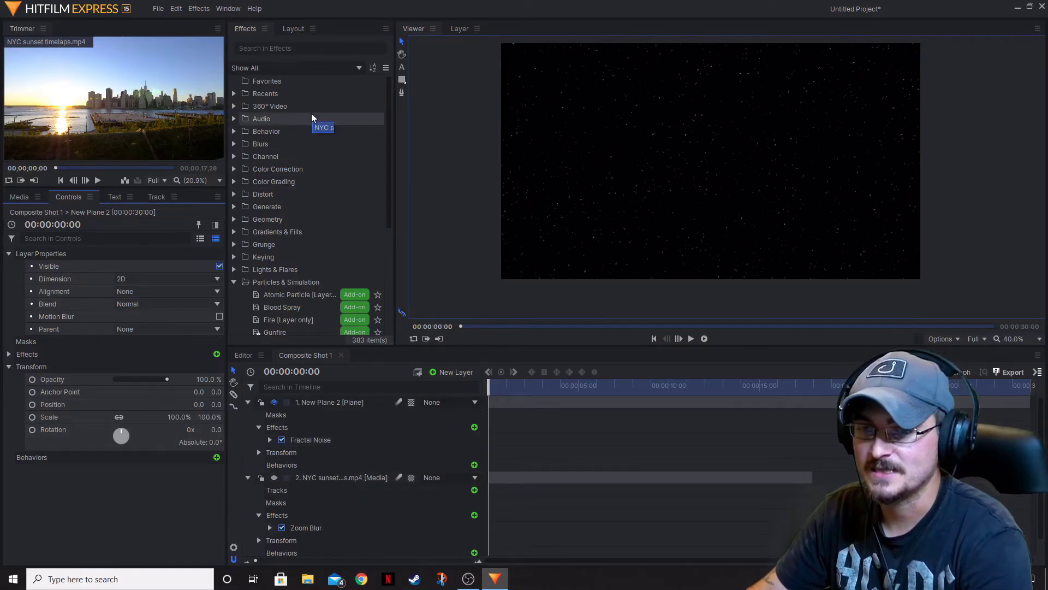
Step: Find the Brightness & Contrast effect and add it to the starfield plane
click(265, 48)
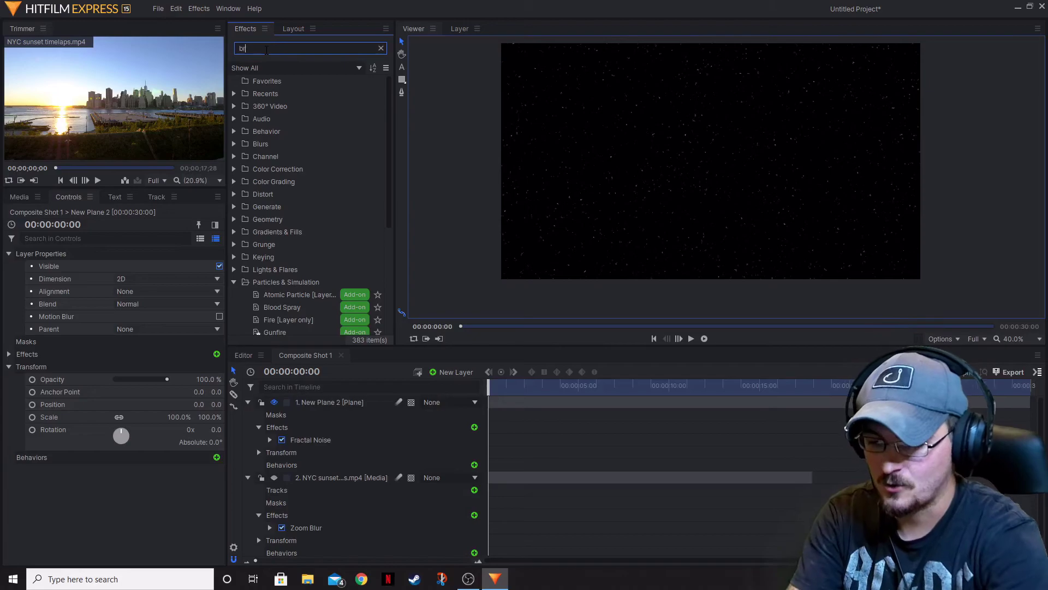
text(brig)
drag(297, 93, 319, 405)
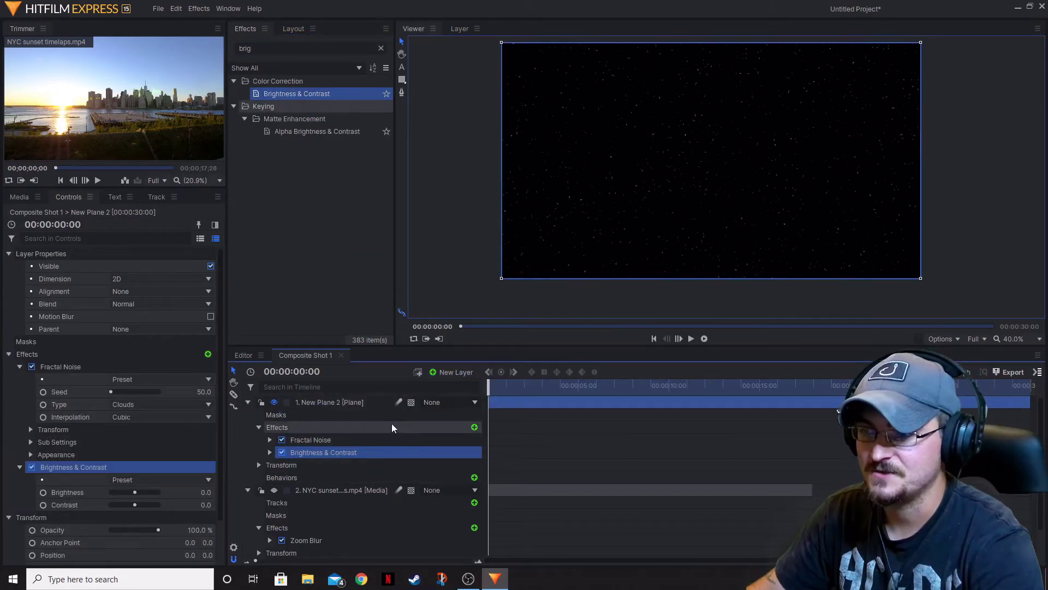
Step: Apply the Heavy Contrast preset to Brightness & Contrast, then raise brightness to 50 and contrast to 100
click(19, 367)
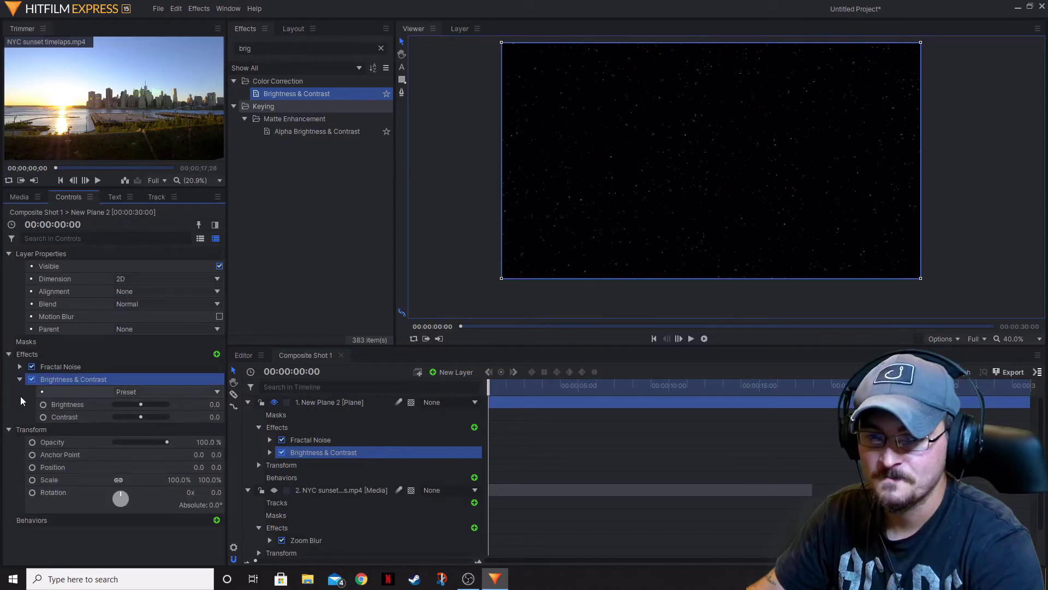
click(133, 392)
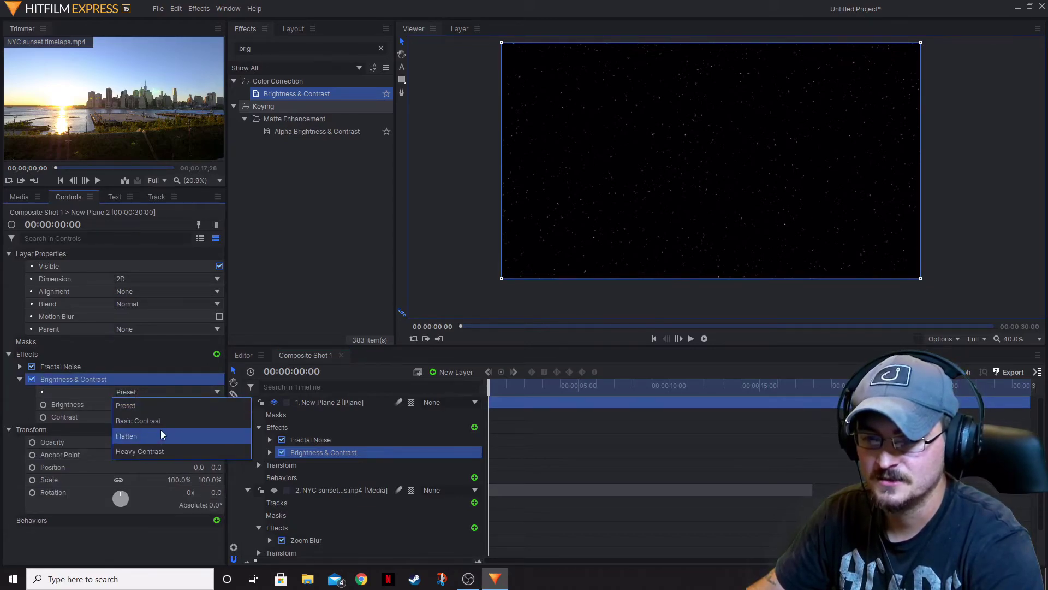
click(155, 452)
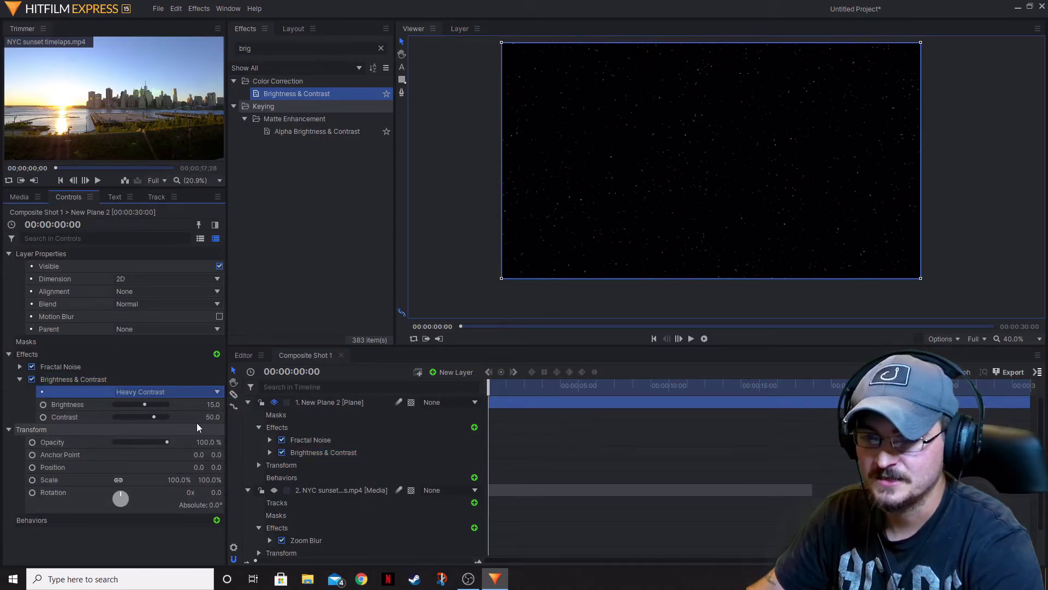
mouse_move(145, 404)
mouse_down()
mouse_move(164, 404)
mouse_move(151, 404)
mouse_move(169, 417)
mouse_move(155, 404)
mouse_up()
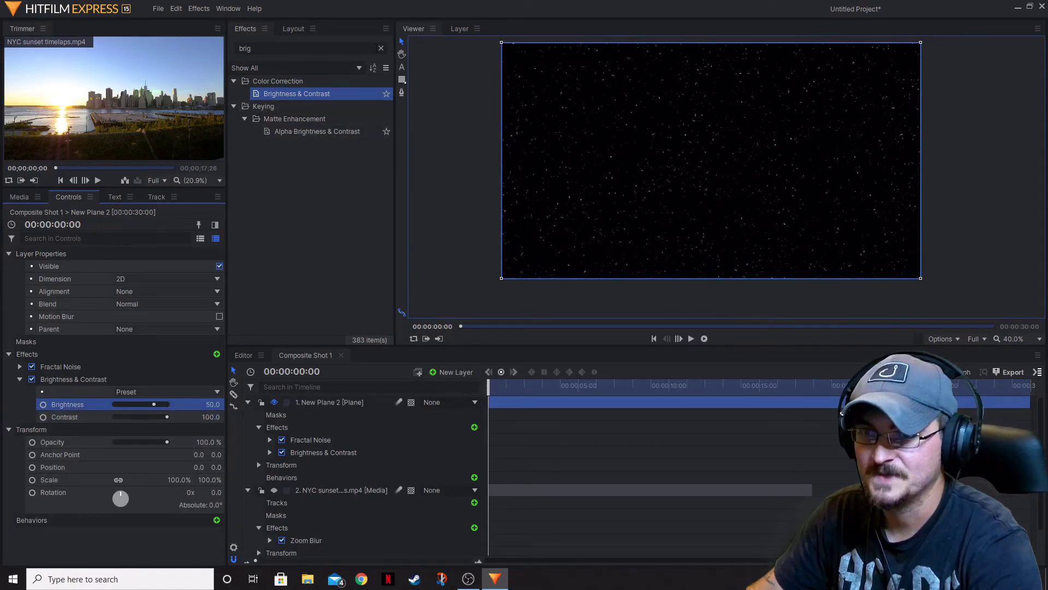
Step: Clear the effects search and add Zoom Blur from the Blurs category to the starfield plane
click(381, 48)
click(233, 169)
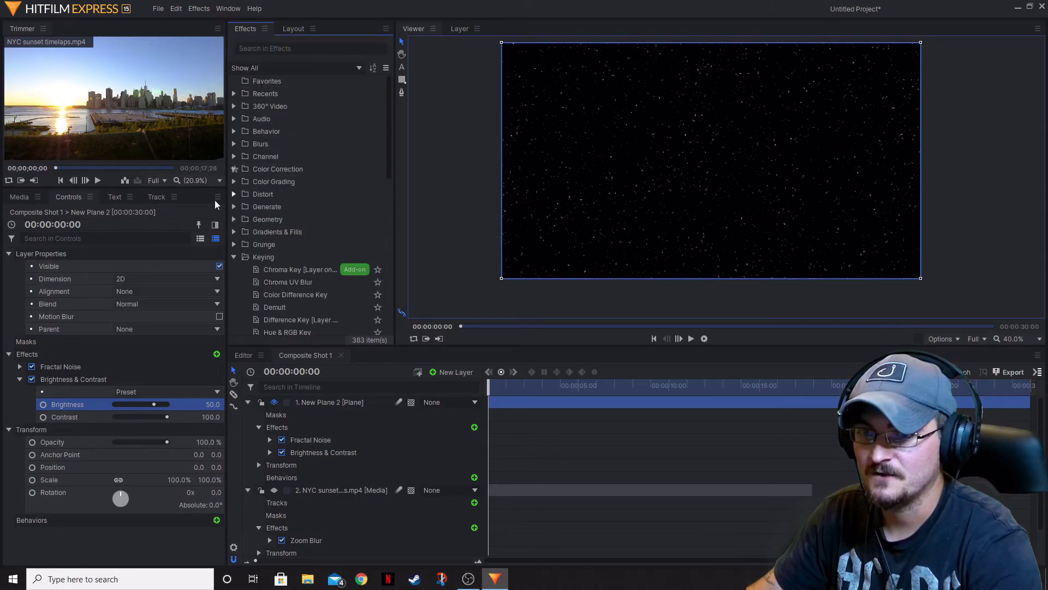
click(235, 131)
click(234, 131)
click(233, 143)
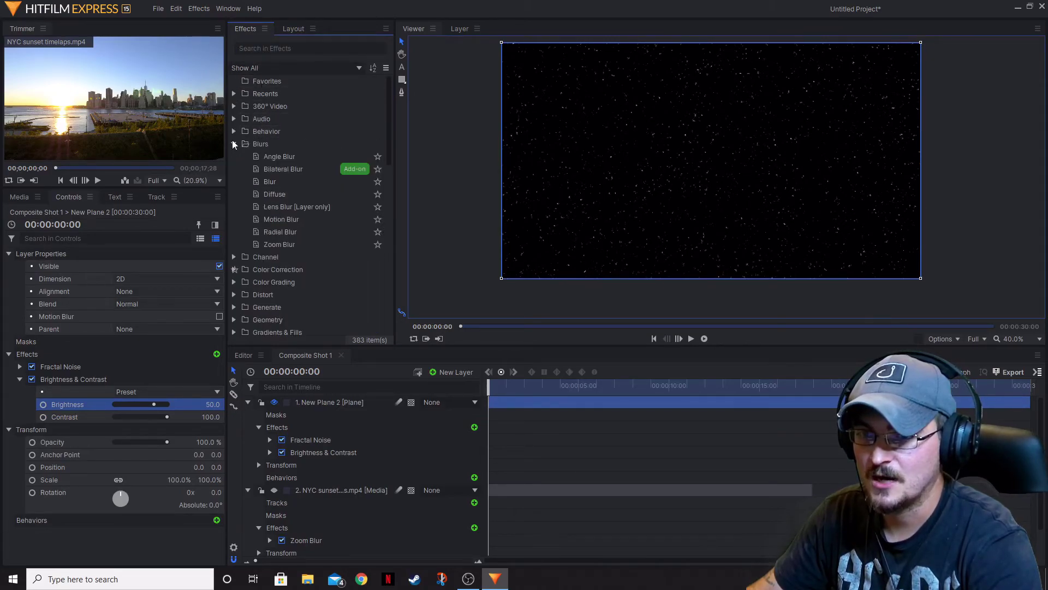
drag(284, 245, 324, 403)
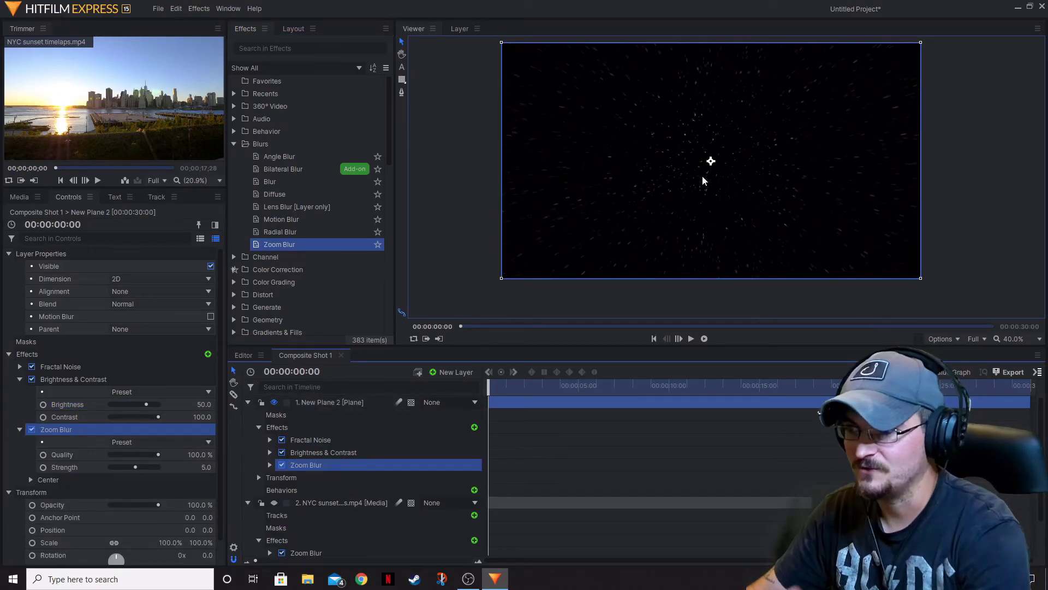
Step: Apply the Hyperspeed preset to the plane's Zoom Blur and try strengths such as 17 and -72
click(171, 443)
click(208, 441)
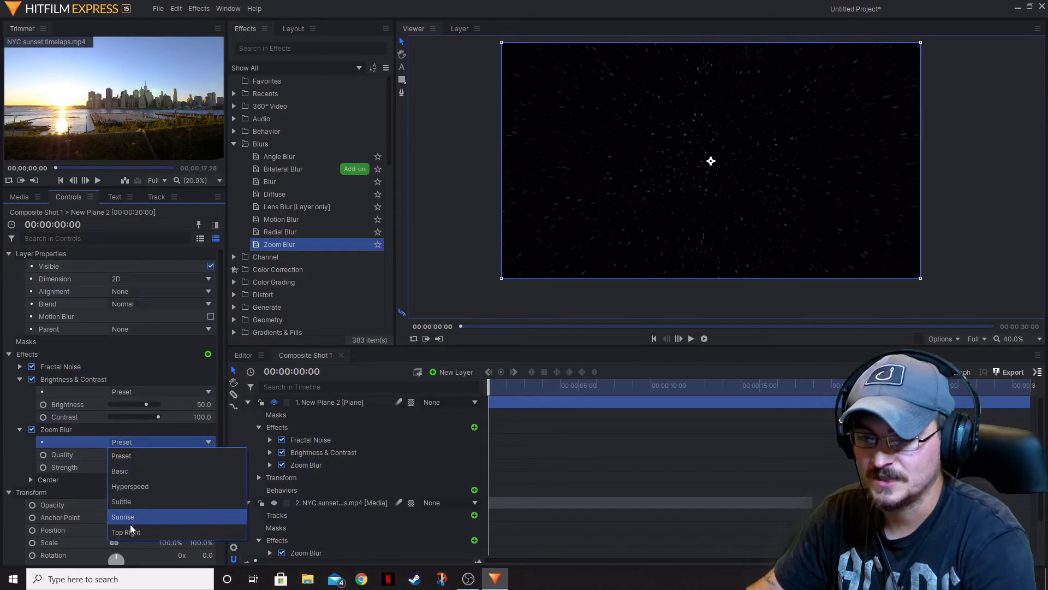
click(126, 485)
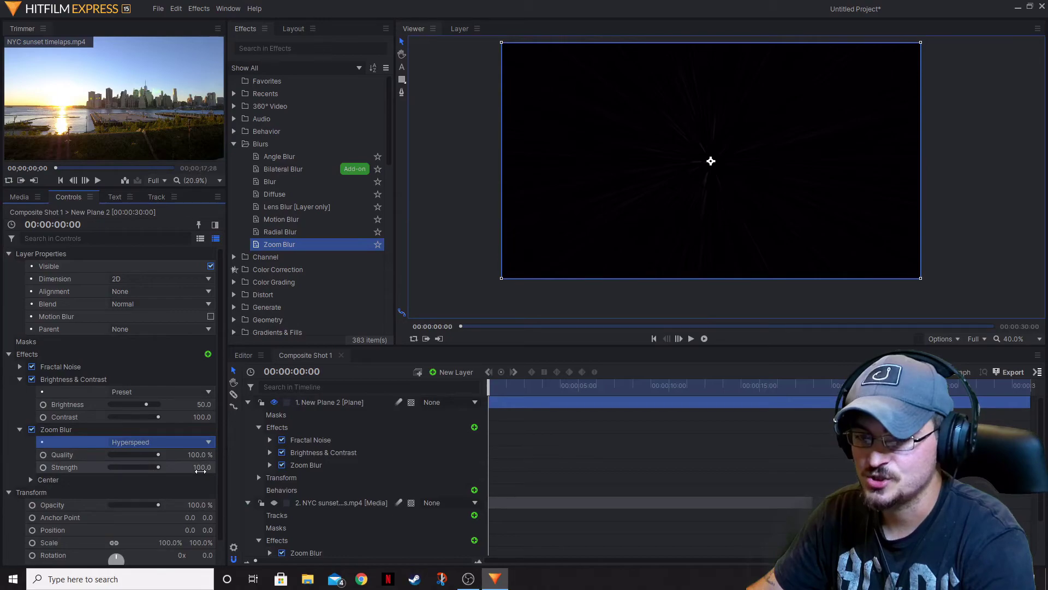
drag(200, 471, 206, 467)
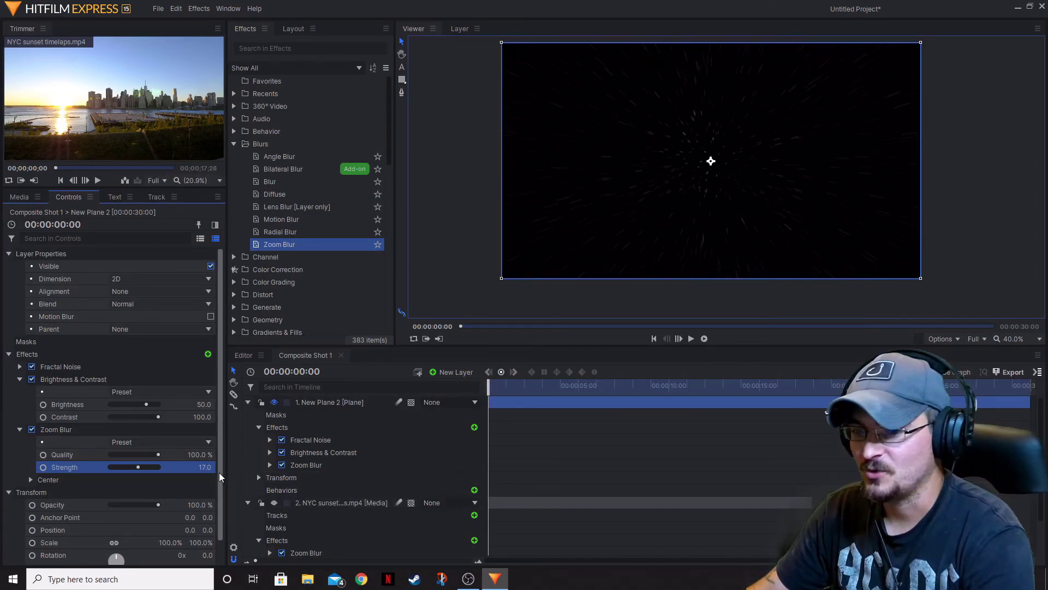
drag(204, 466, 87, 467)
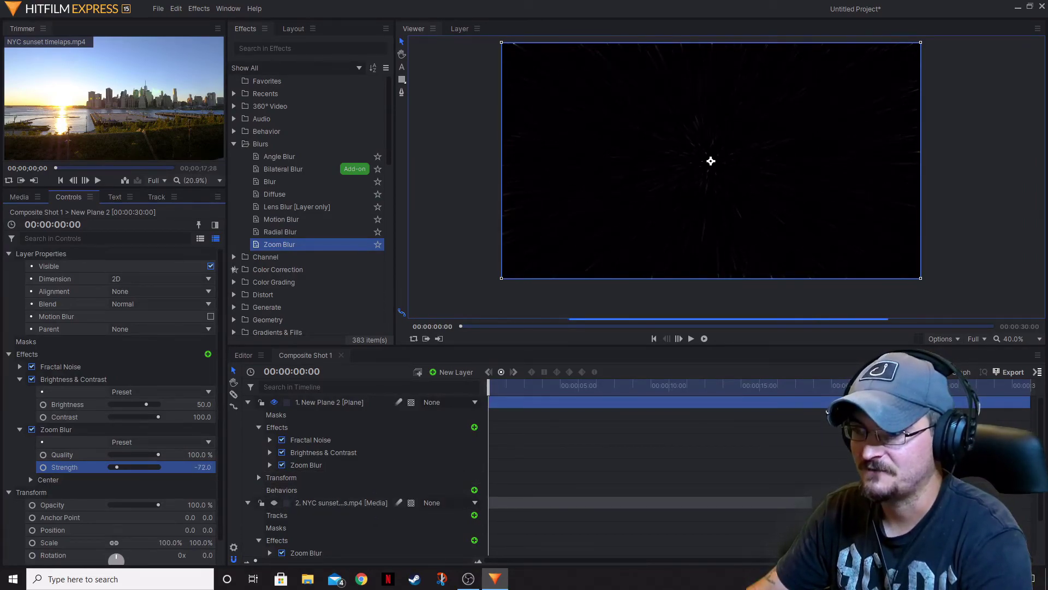
drag(204, 467, 209, 502)
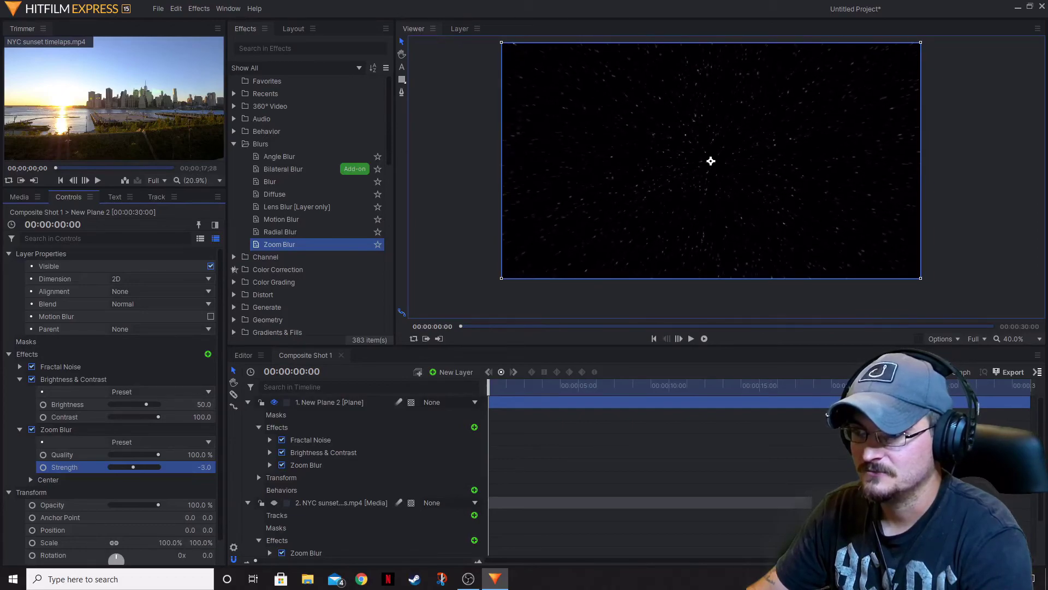
Step: Set the plane's Zoom Blur strength to 0 and enable keyframing for it at the start of the composite shot
click(208, 467)
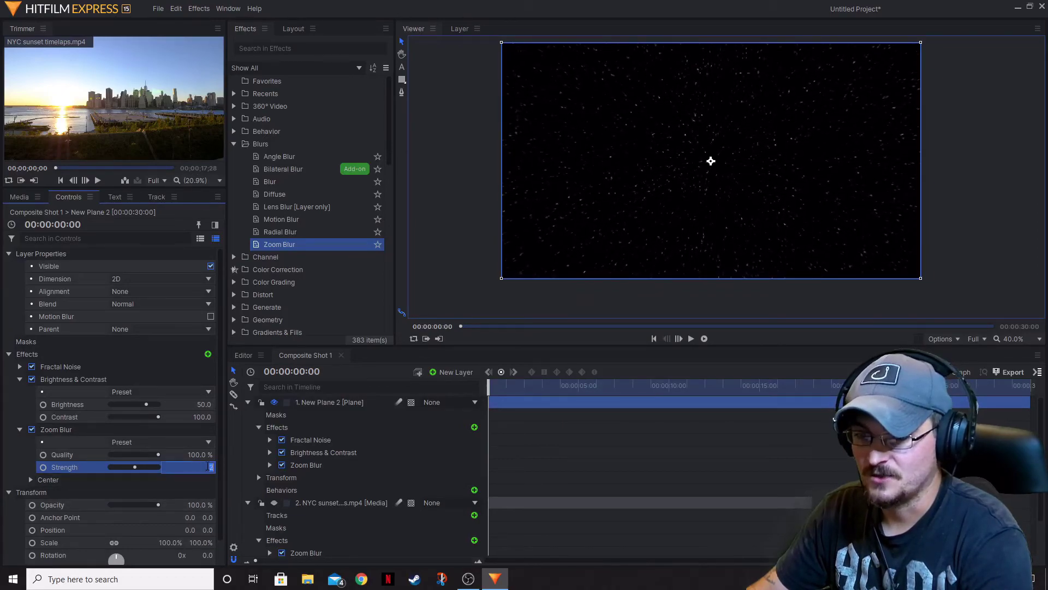
text(0)
key(Return)
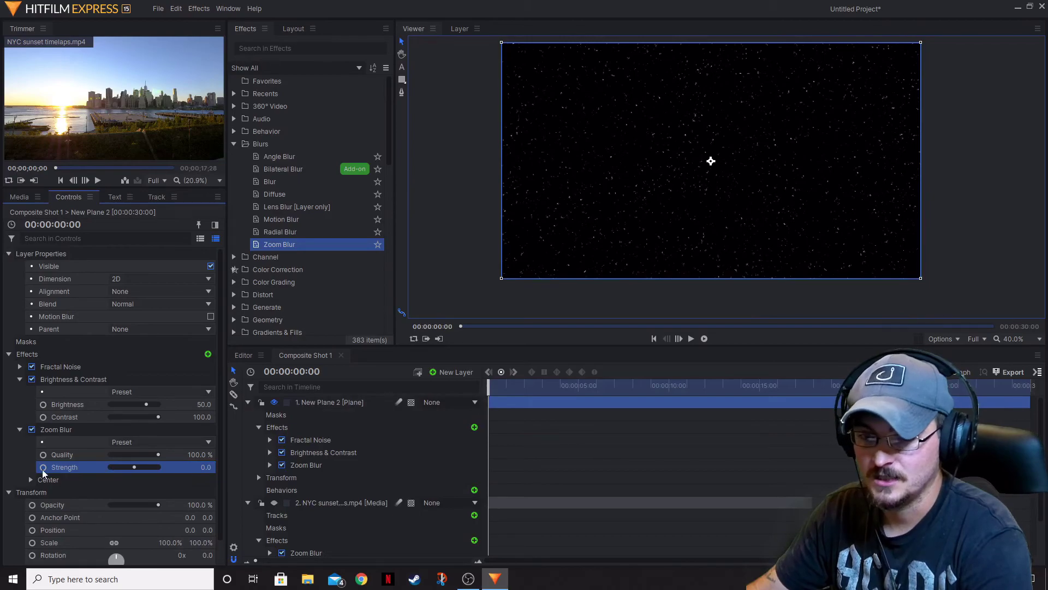
Step: Keyframe the Zoom Blur strength at about 44 at 00:00:02:24 on the timeline
drag(489, 385, 534, 384)
click(206, 468)
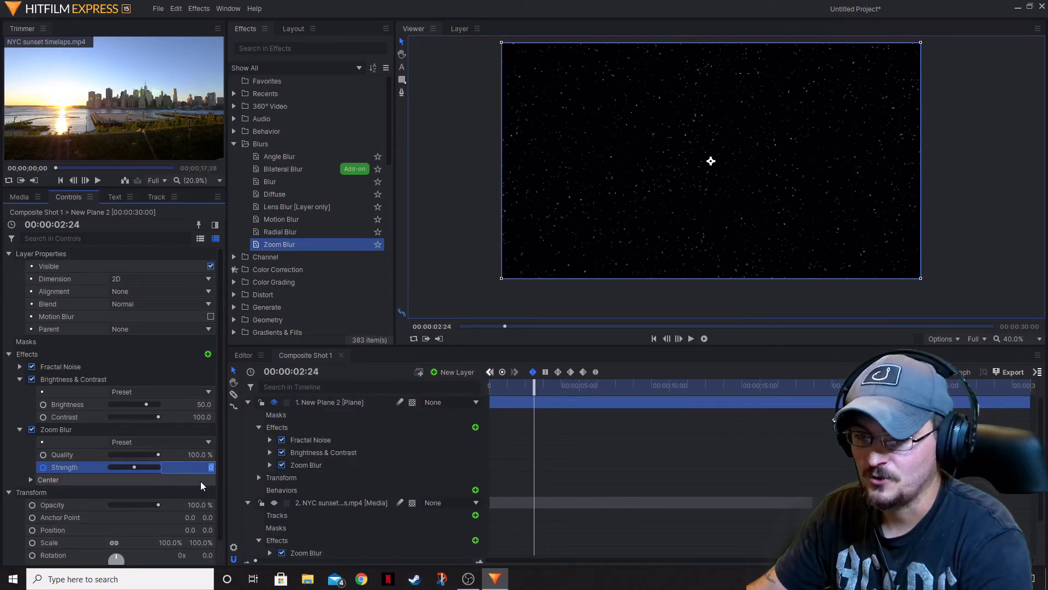
text(16)
key(Return)
drag(140, 468, 146, 468)
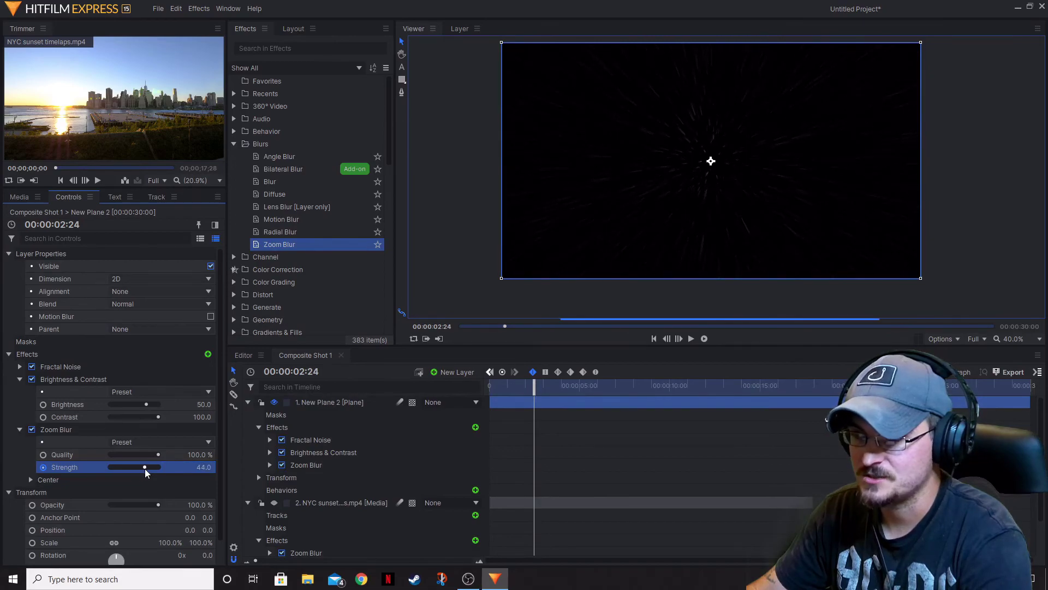
Step: Play the composite shot from the beginning to preview the animated Zoom Blur on the starfield, then stop playback
click(653, 339)
click(692, 339)
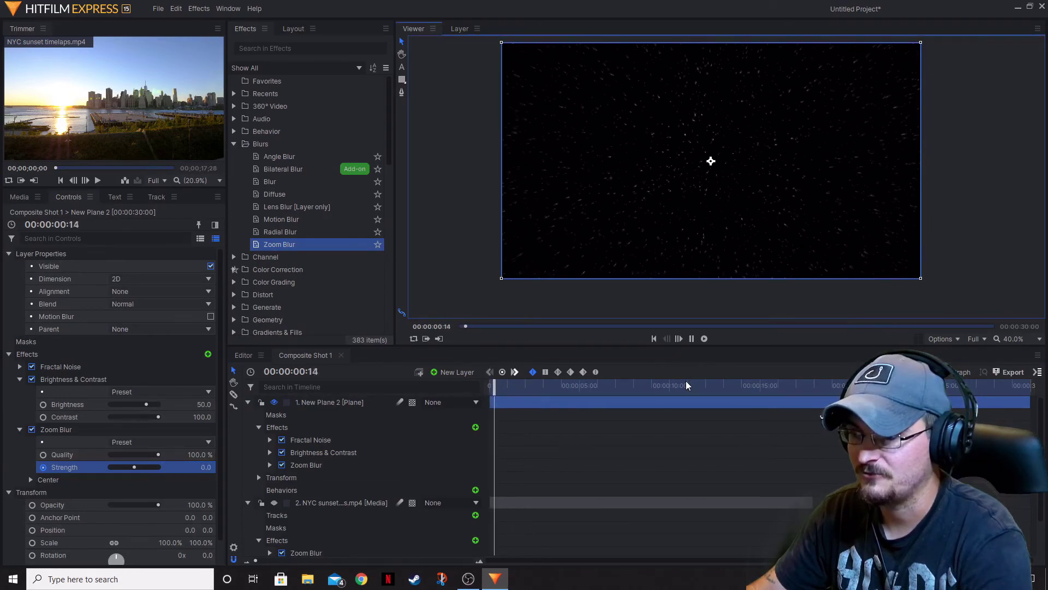
click(691, 339)
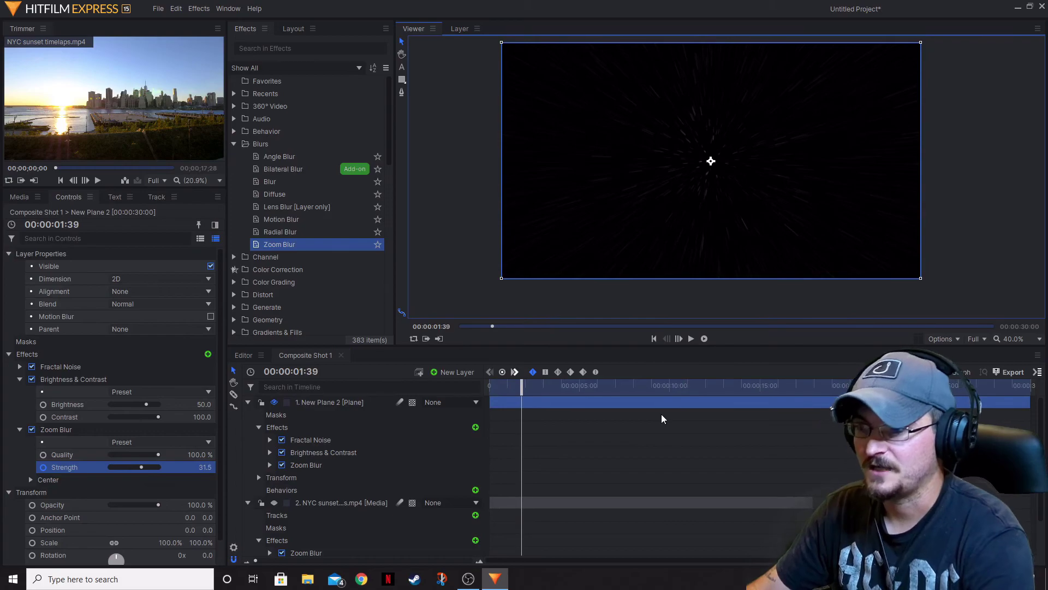